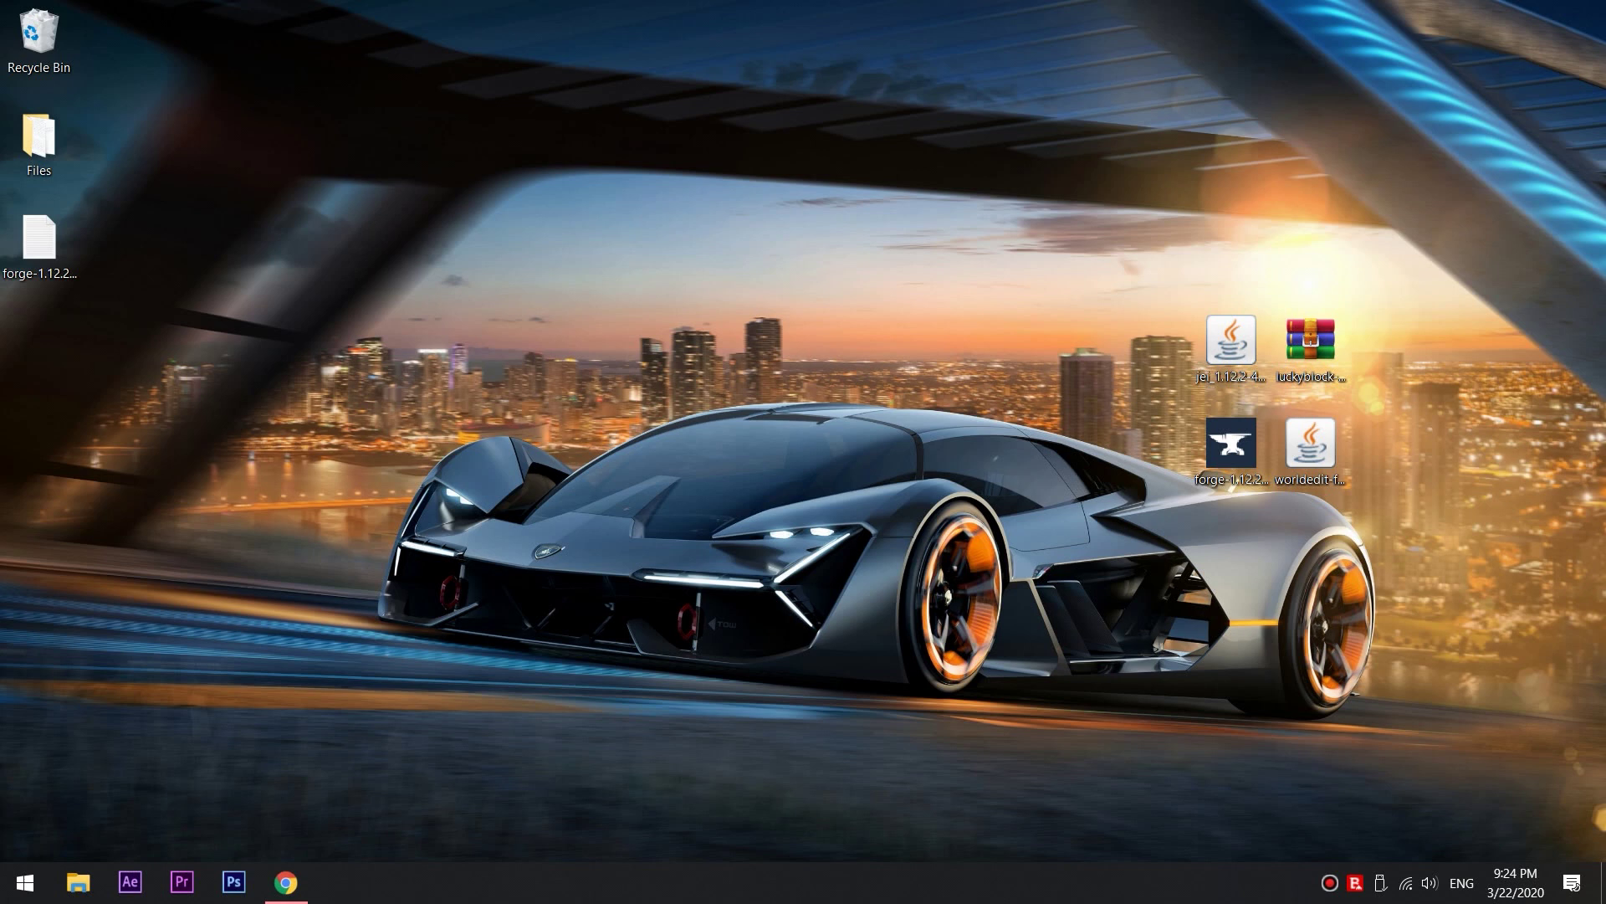
Run the Forge 1.12.2-14.23.5.2847 installer from the desktop and install the client into the default .minecraft folder
{"action": "left_click", "coordinate": [1231, 443]}
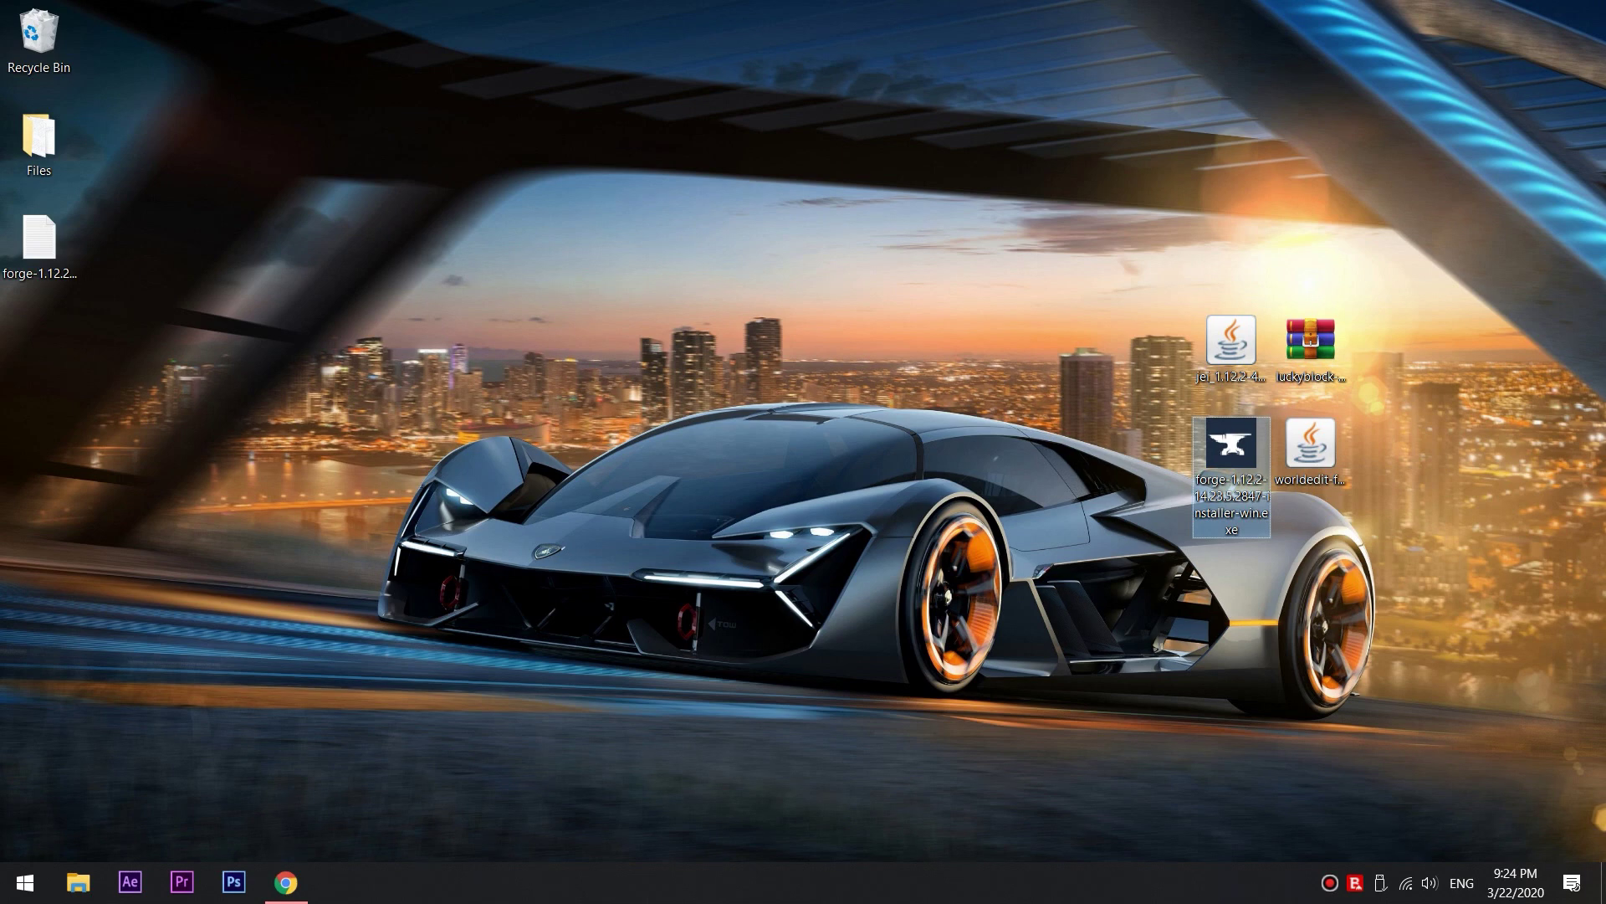
{"action": "double_click", "coordinate": [1232, 456]}
{"action": "left_click", "coordinate": [866, 468]}
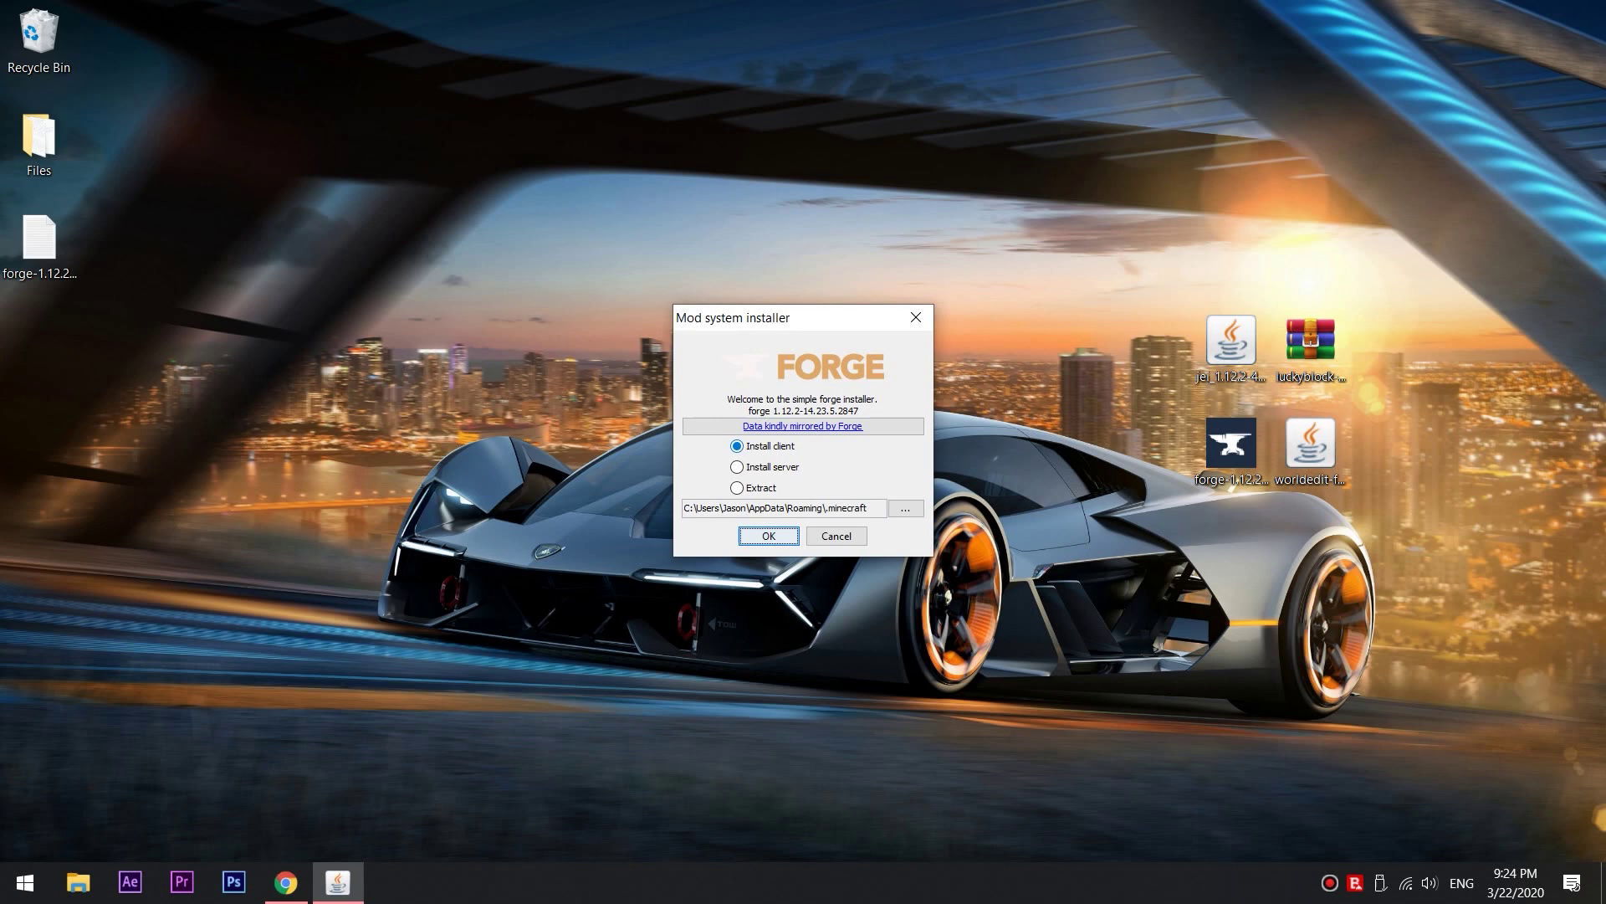
{"action": "left_click", "coordinate": [768, 535]}
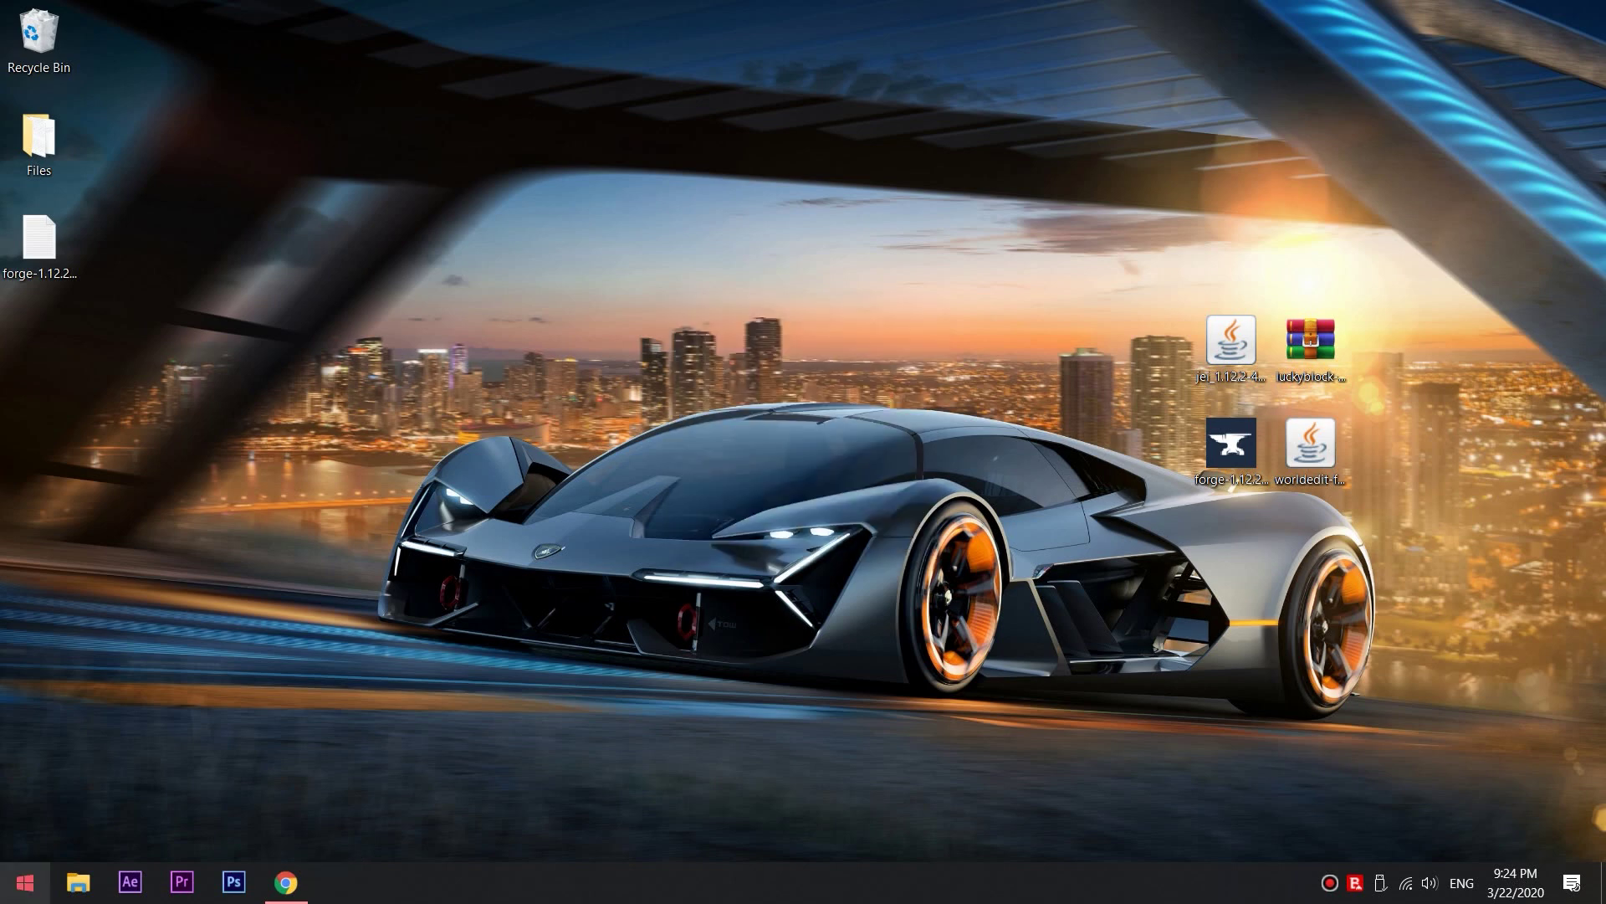
Open Minecraft Launcher and start the game with the forge 1.12.2-forge1.12.2-14.23.5.2847 installation
{"action": "left_click", "coordinate": [24, 882]}
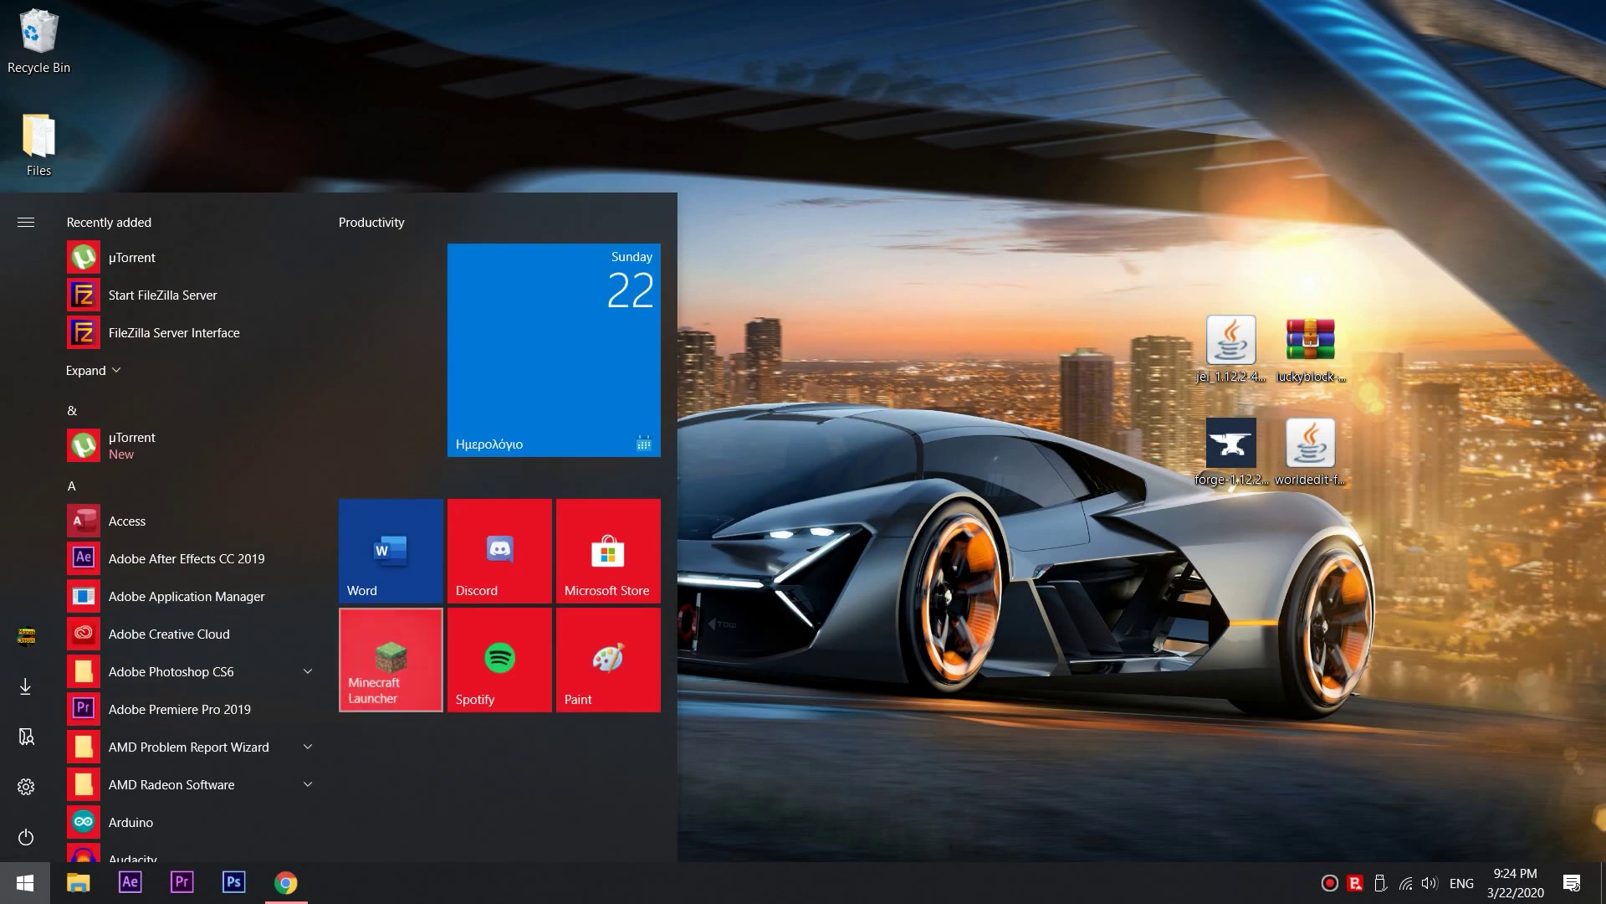
{"action": "left_click", "coordinate": [391, 666]}
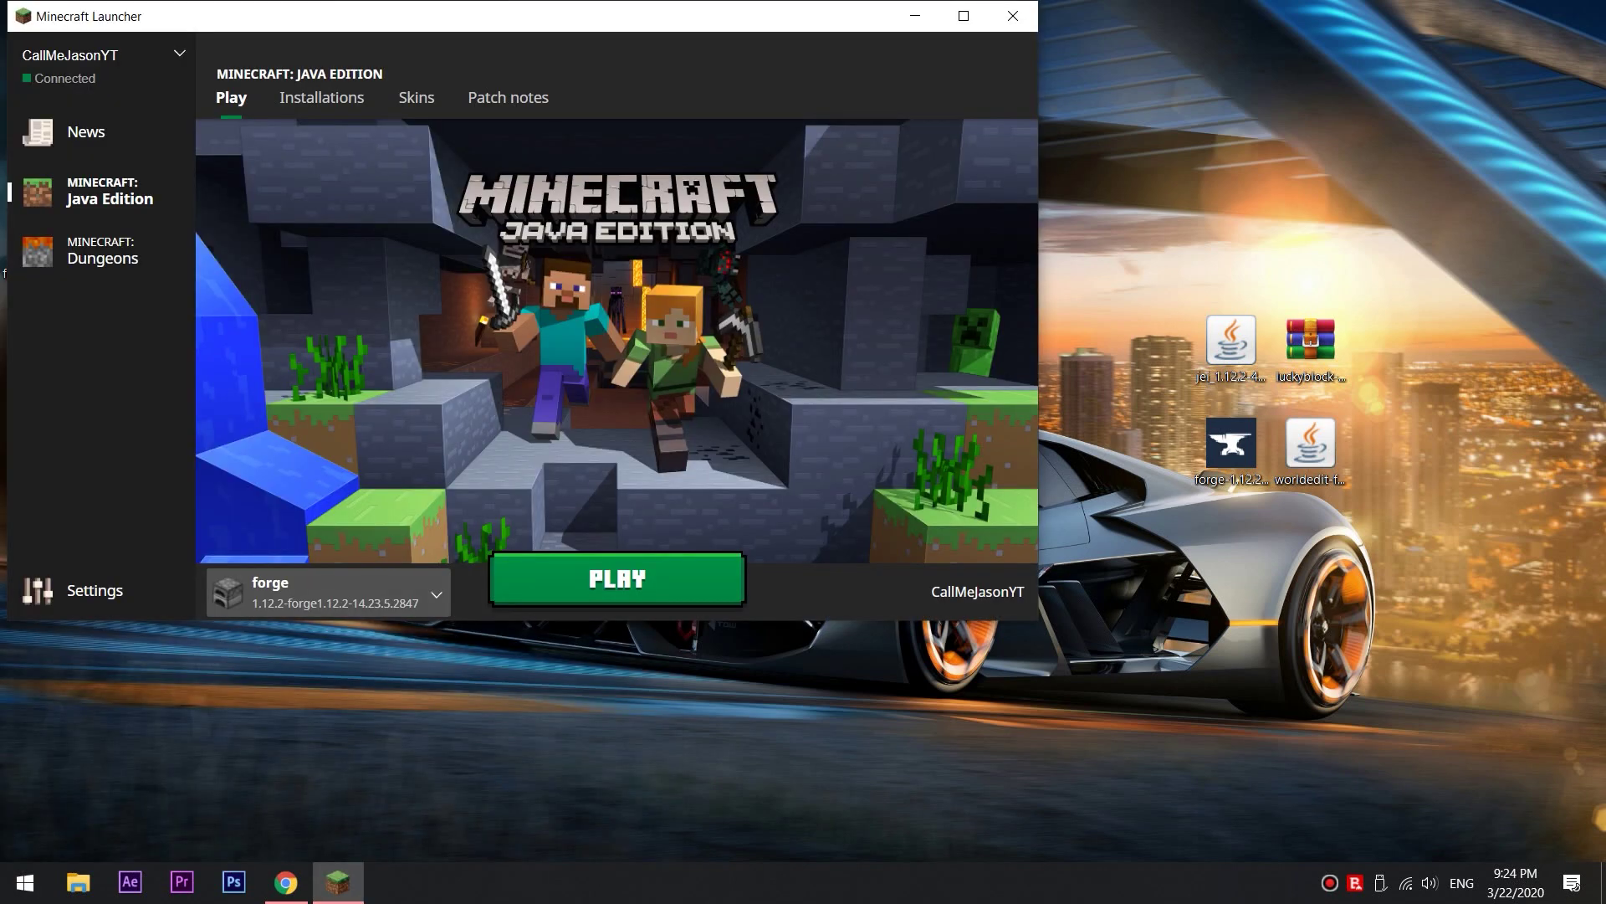
{"action": "left_click", "coordinate": [329, 591]}
{"action": "left_click", "coordinate": [331, 292]}
{"action": "left_click", "coordinate": [616, 578]}
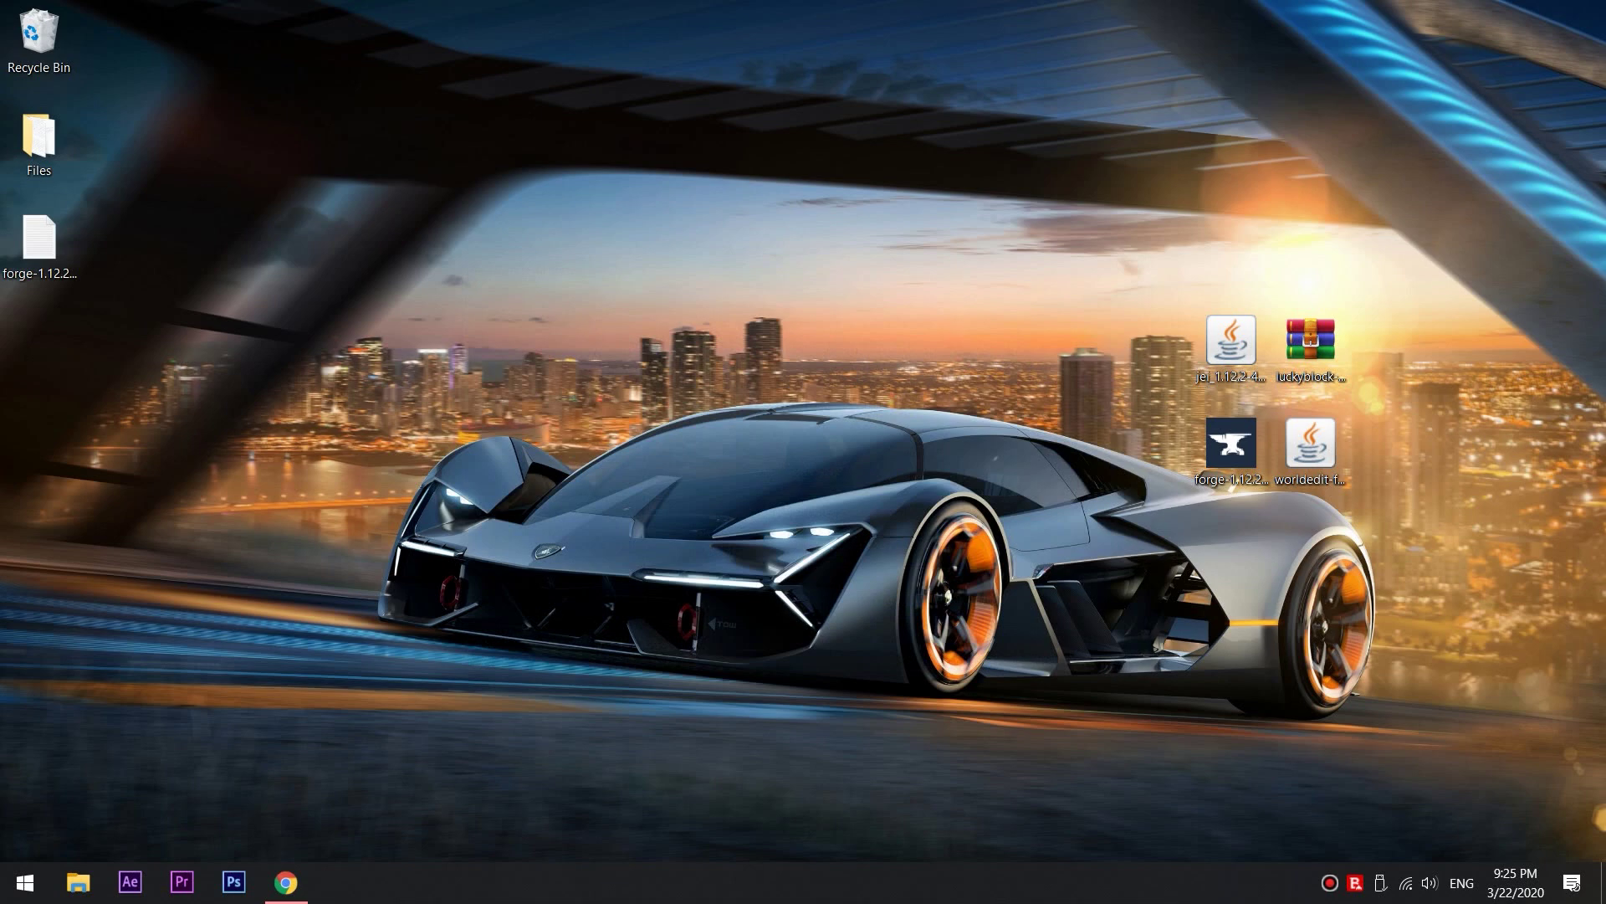
Create a desktop folder named Server and place it beside the Forge installer
{"action": "right_click", "coordinate": [783, 288]}
{"action": "mouse_move", "coordinate": [910, 514]}
{"action": "left_click", "coordinate": [1079, 514]}
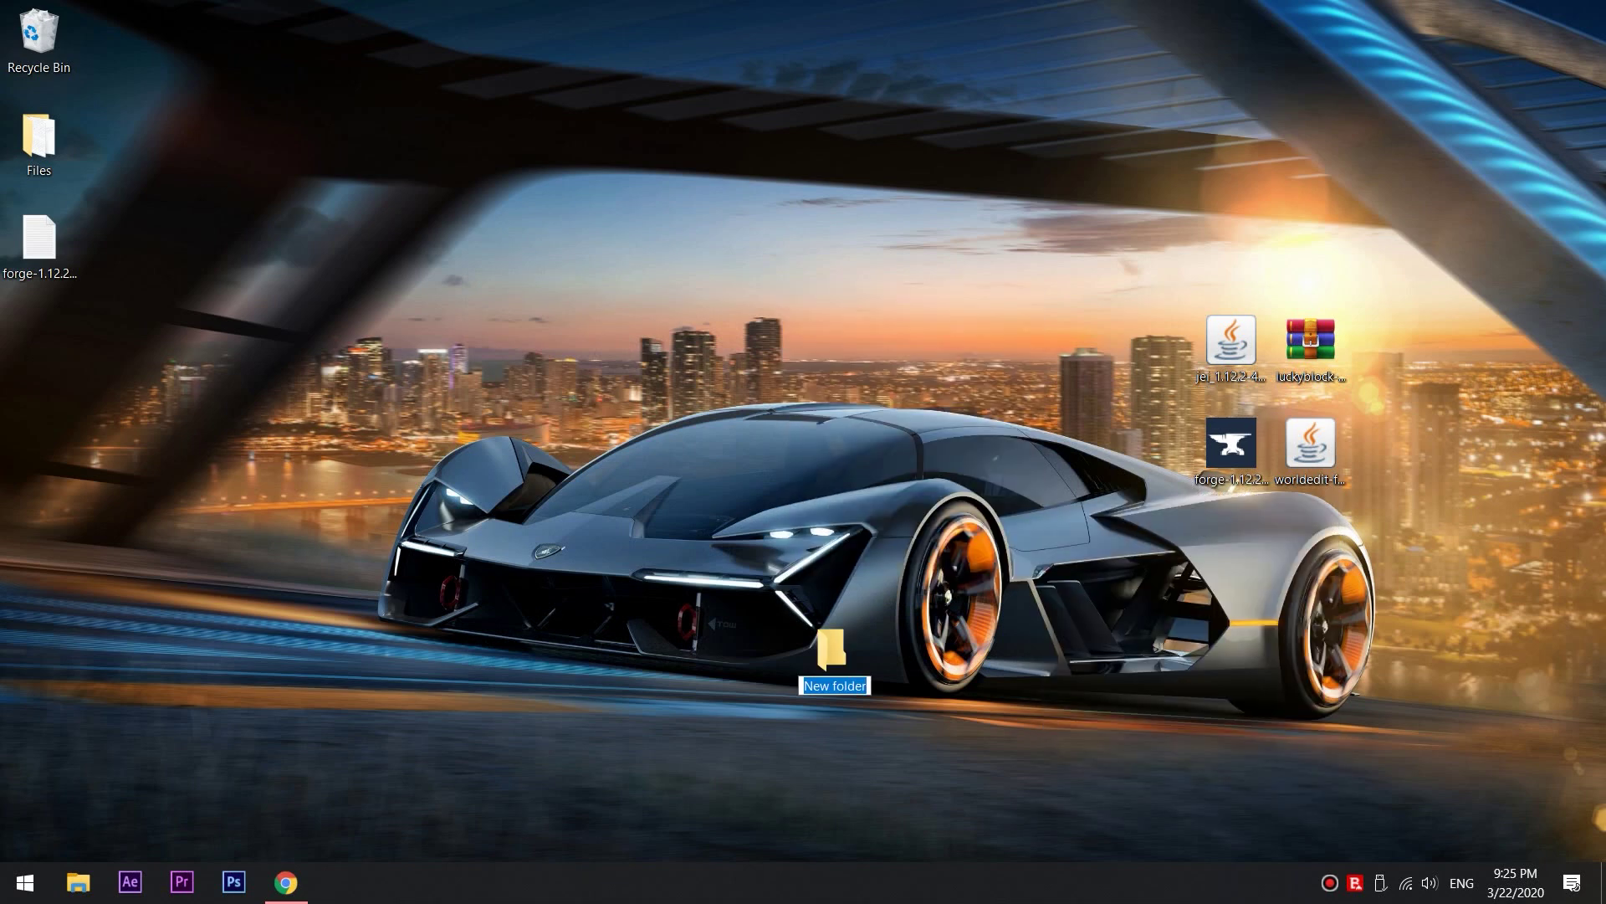
{"action": "type", "text": "Server"}
{"action": "key", "text": "Return"}
{"action": "left_click_drag", "start_coordinate": [834, 650], "coordinate": [1071, 445]}
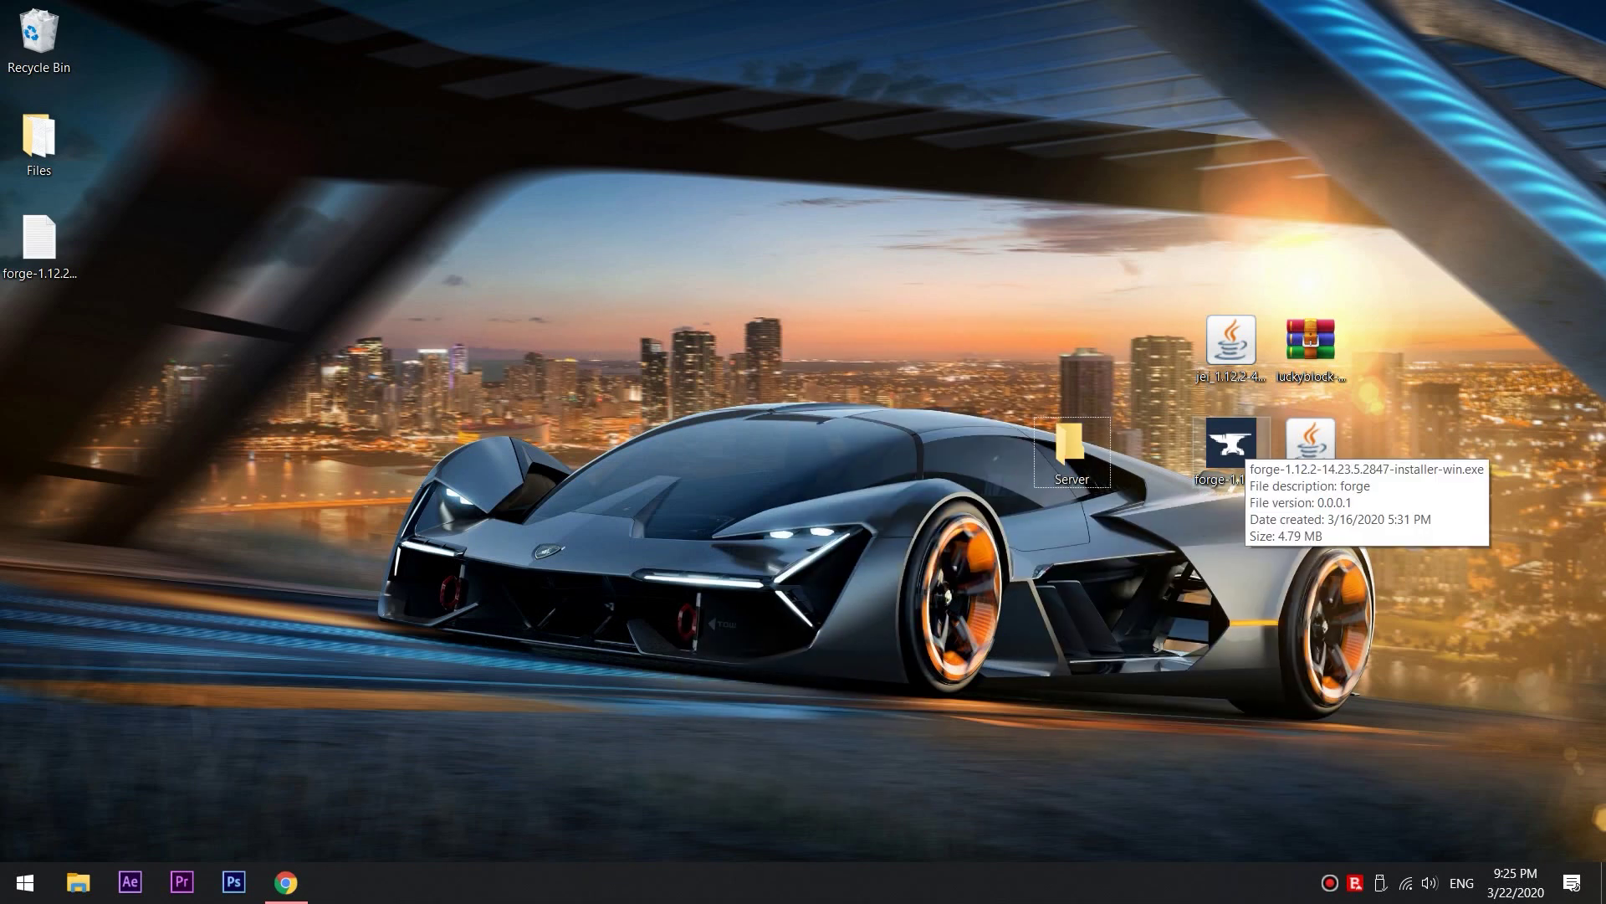
Run the Forge installer again and install the server into the desktop's Server folder
{"action": "double_click", "coordinate": [1232, 444]}
{"action": "left_click", "coordinate": [866, 468]}
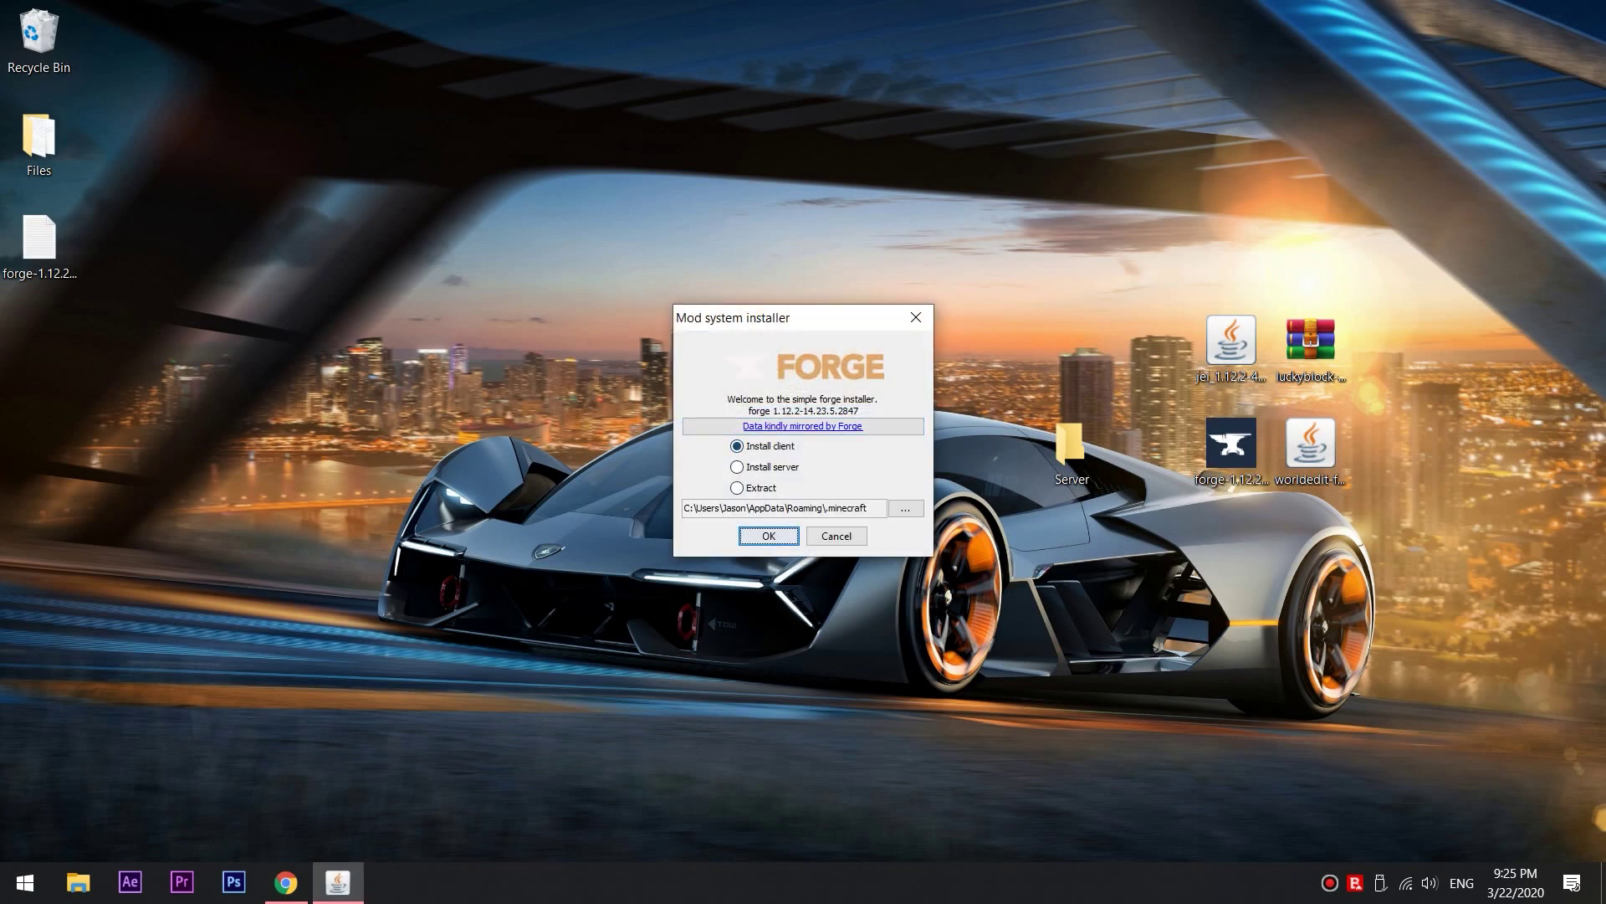
{"action": "left_click", "coordinate": [737, 467]}
{"action": "left_click", "coordinate": [906, 520]}
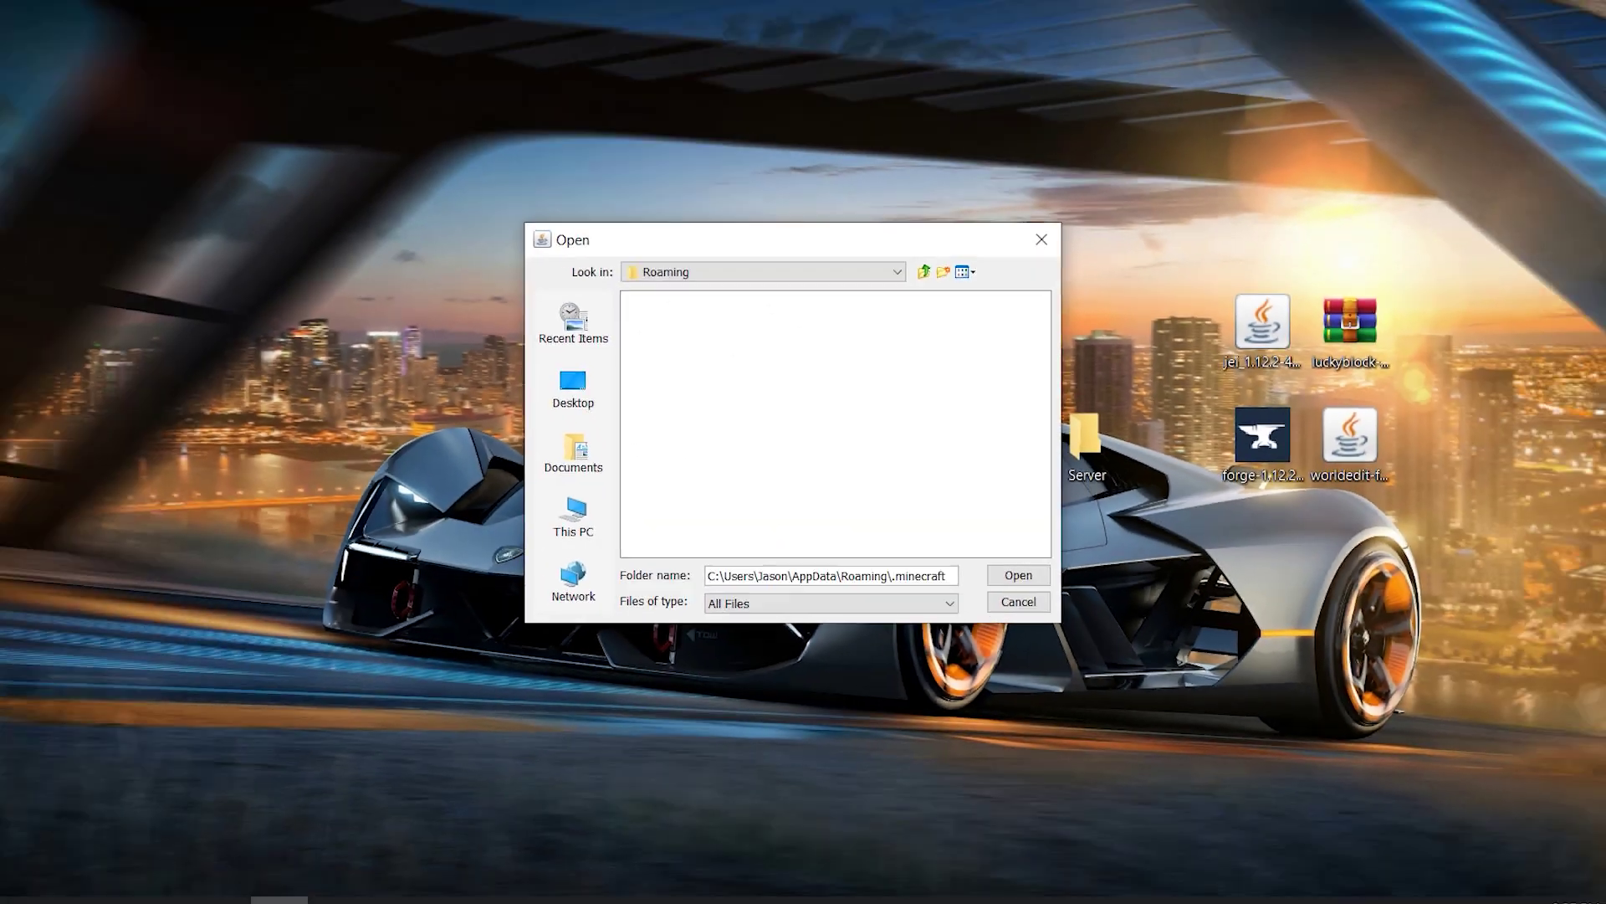
{"action": "left_click", "coordinate": [573, 388]}
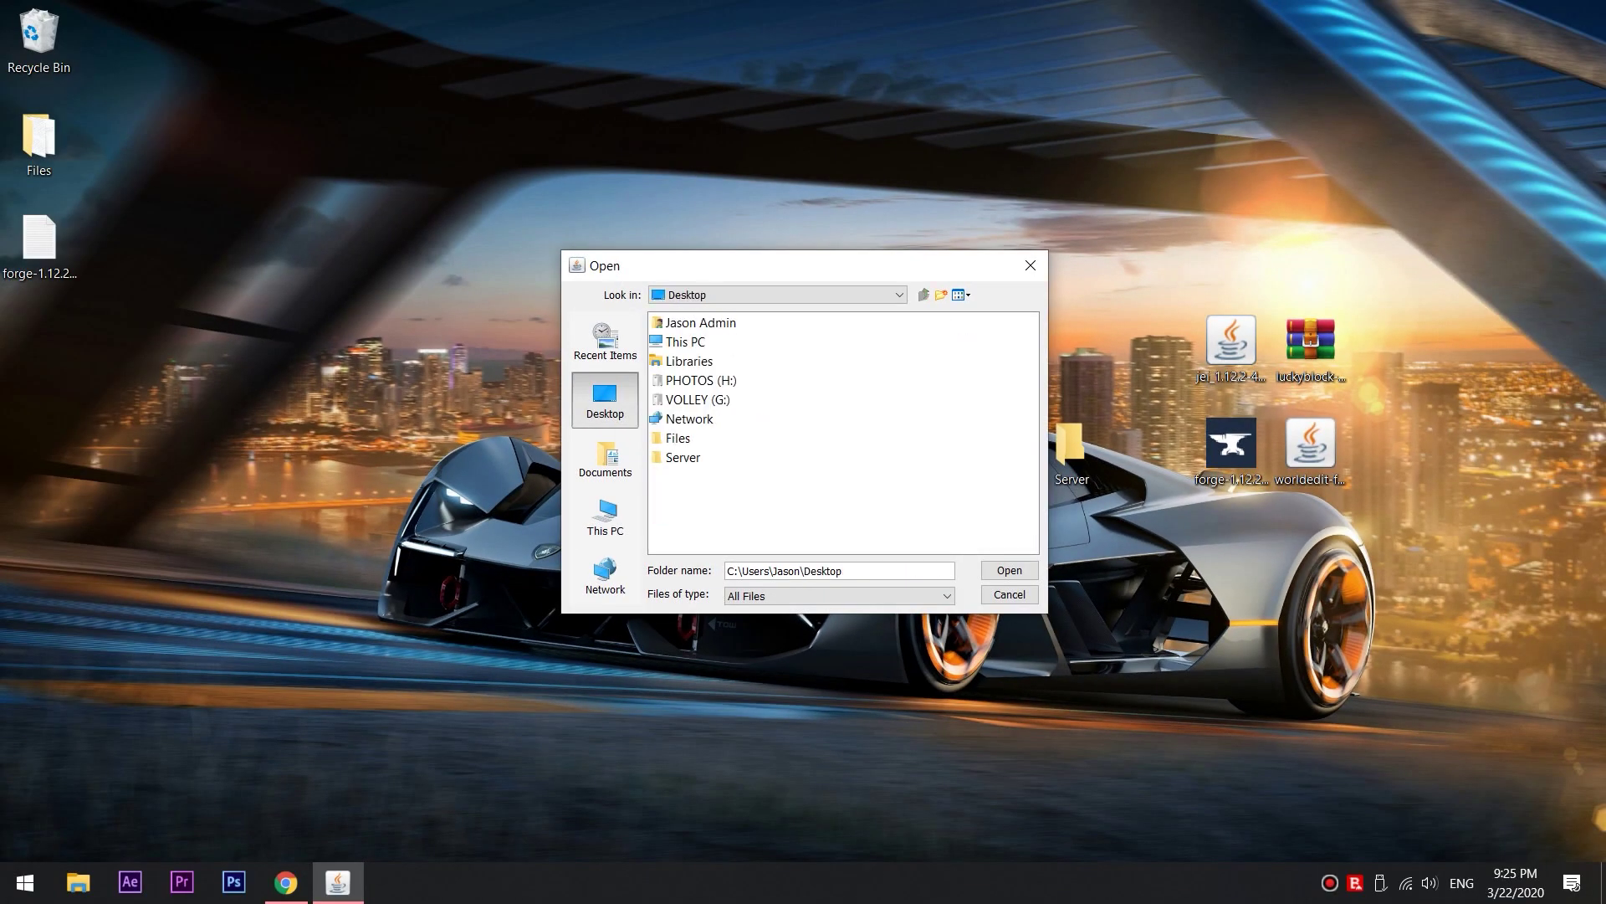
{"action": "left_click", "coordinate": [683, 457]}
{"action": "left_click", "coordinate": [1009, 569]}
{"action": "left_click", "coordinate": [805, 536]}
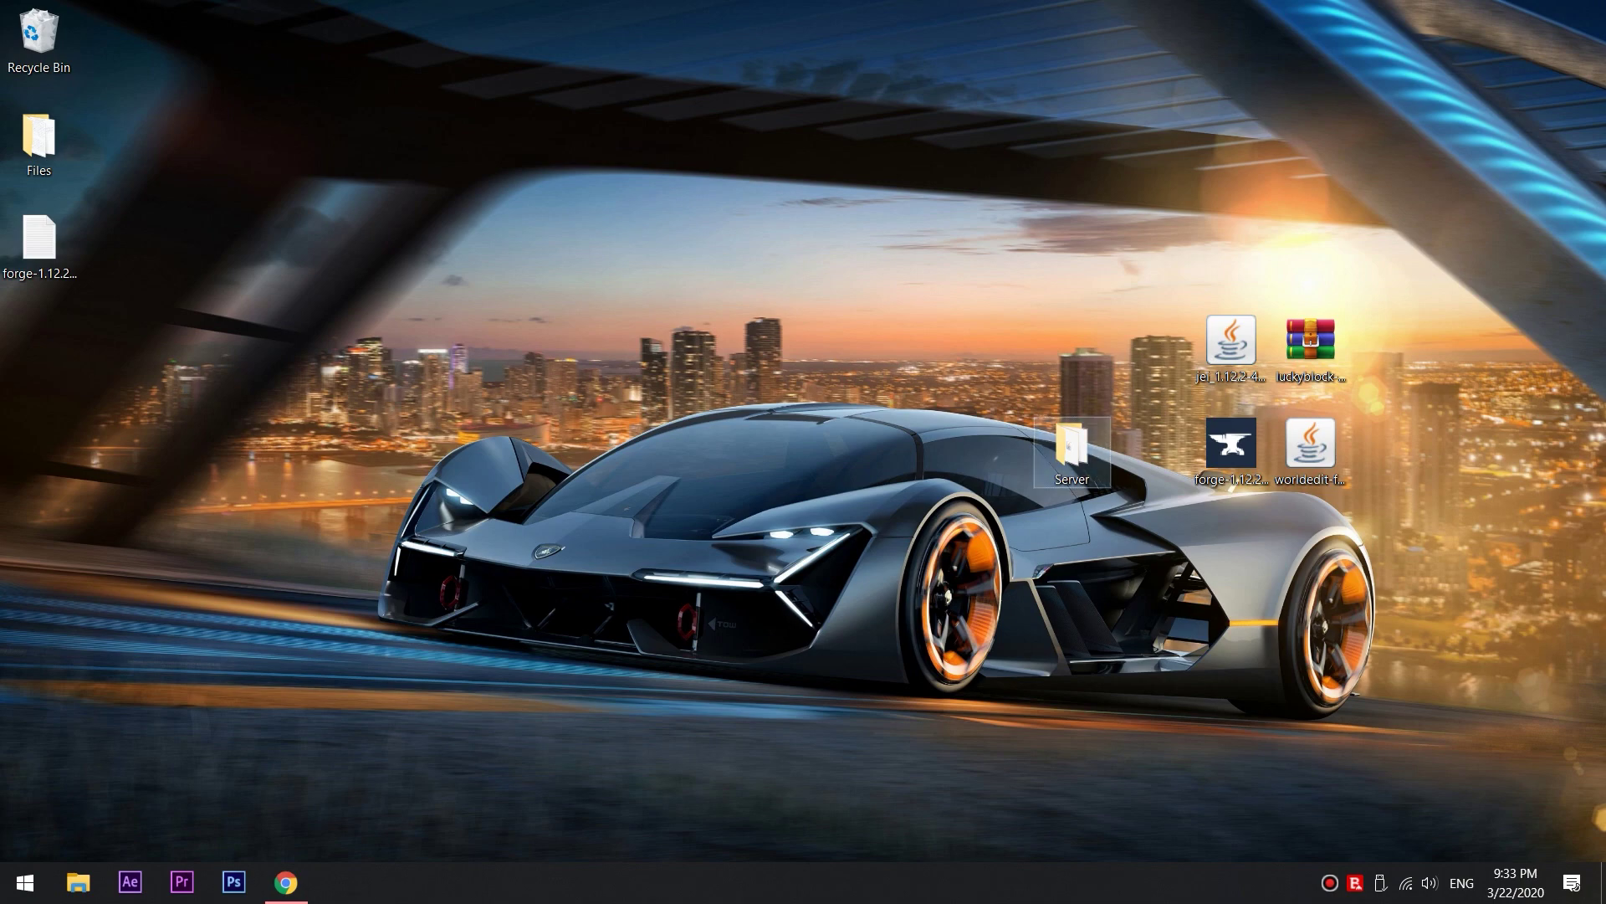
Accept the EULA in the Server folder by setting eula=True in eula.txt, saving and closing the file
{"action": "double_click", "coordinate": [1072, 448]}
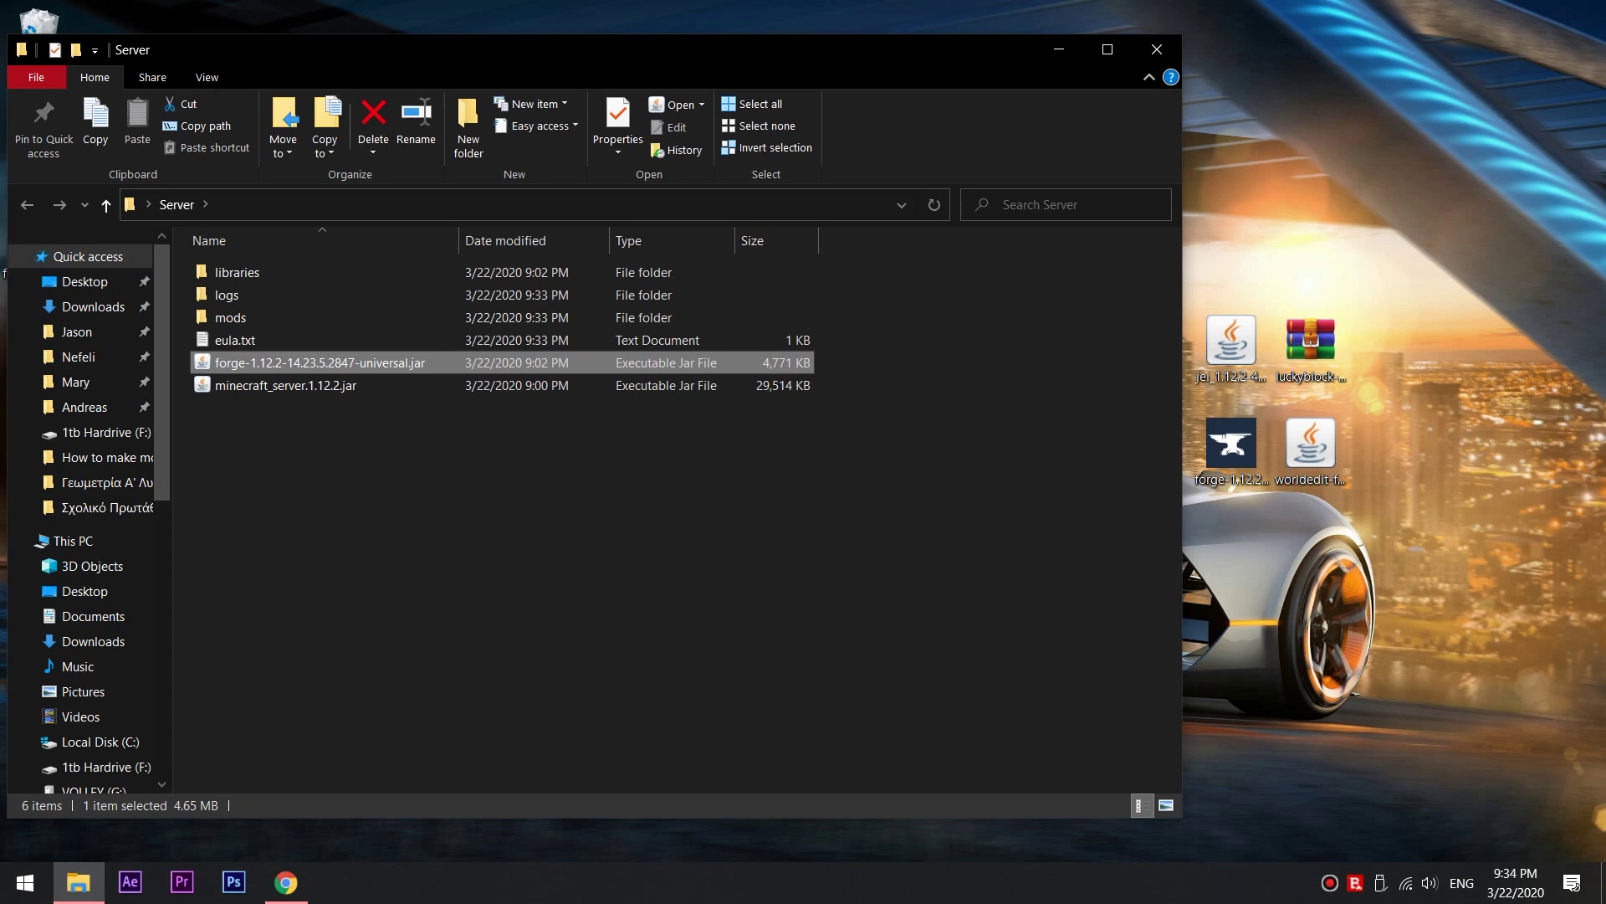
{"action": "double_click", "coordinate": [235, 339]}
{"action": "left_click_drag", "start_coordinate": [658, 251], "coordinate": [609, 252]}
{"action": "type", "text": "True"}
{"action": "key", "text": "ctrl+s"}
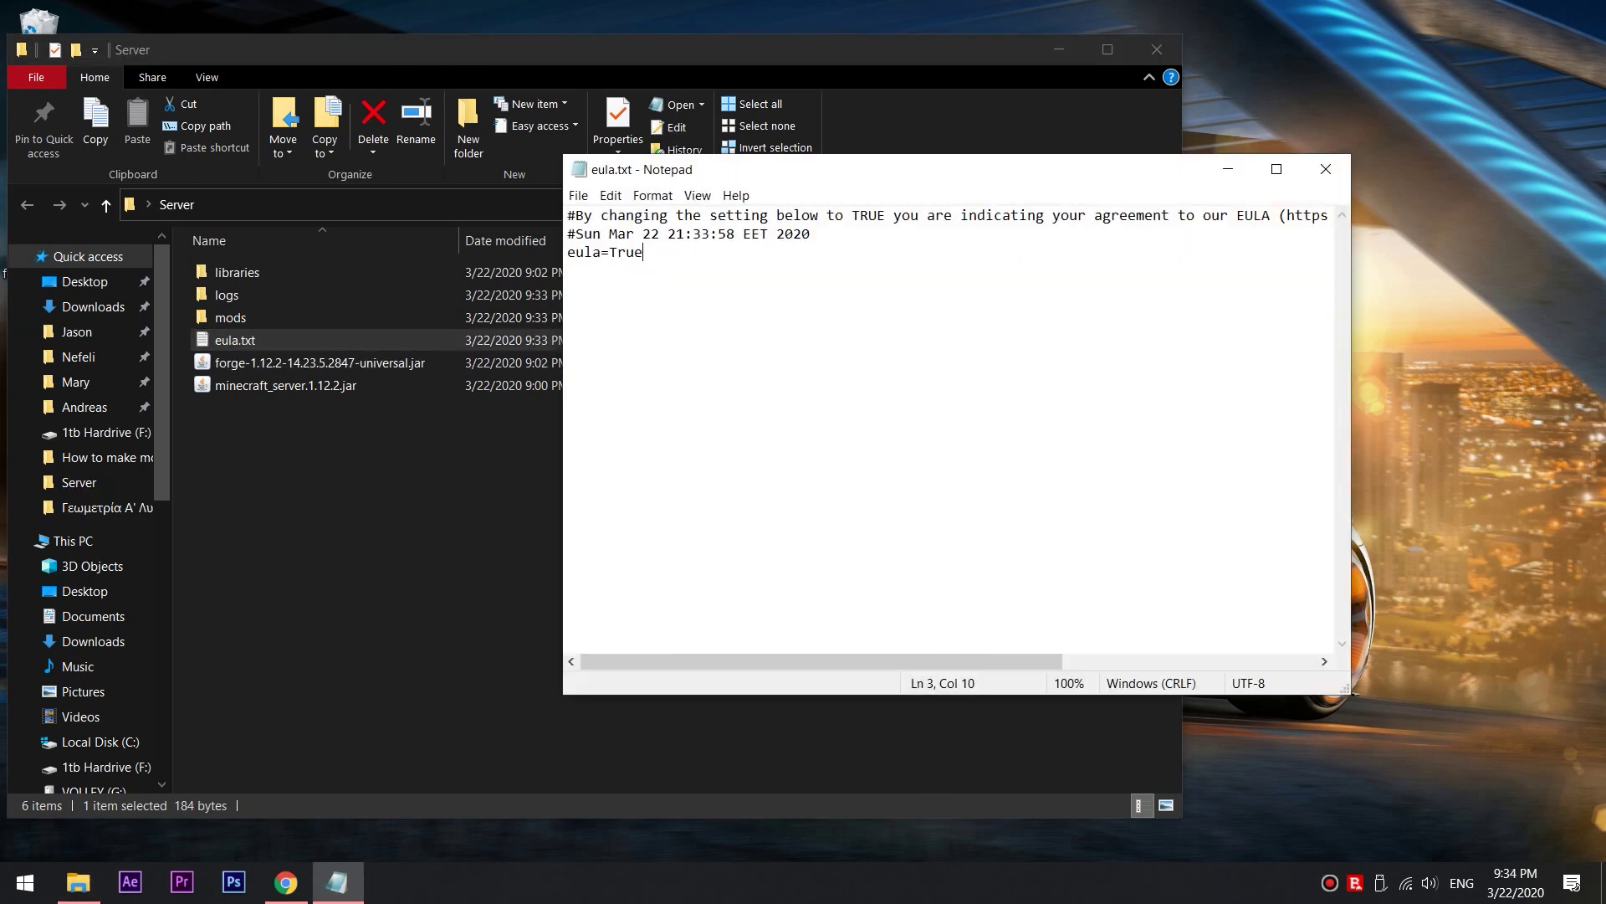
{"action": "key", "text": "alt+F4"}
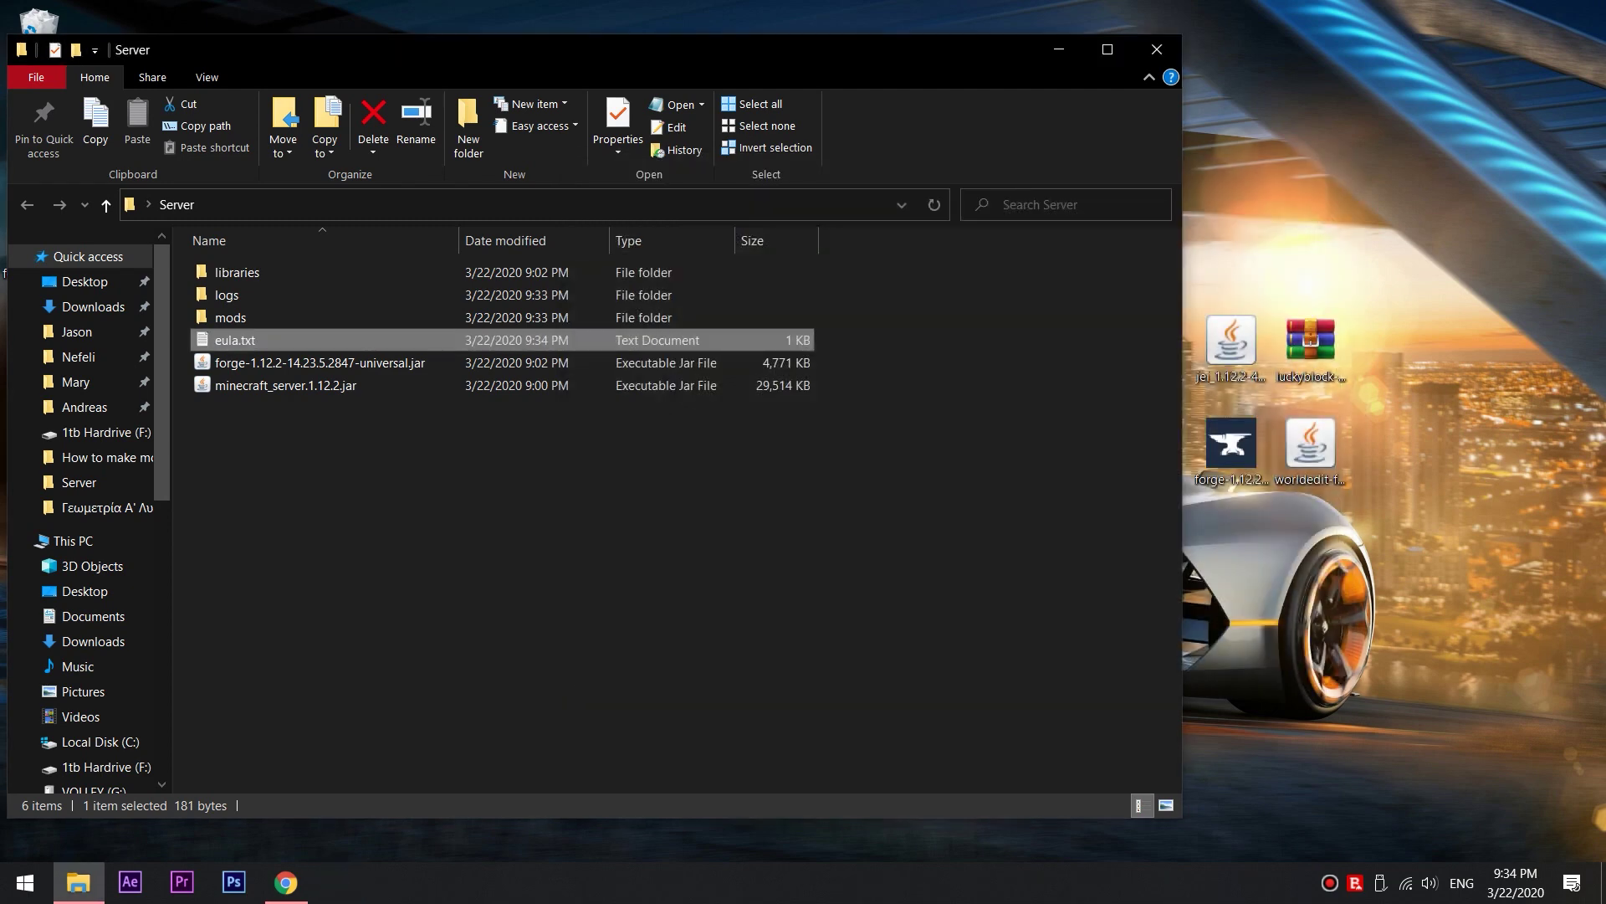
Run forge-1.12.2-14.23.5.2847-universal.jar to generate the server files, then close the server once it has finished loading
{"action": "left_click", "coordinate": [319, 363]}
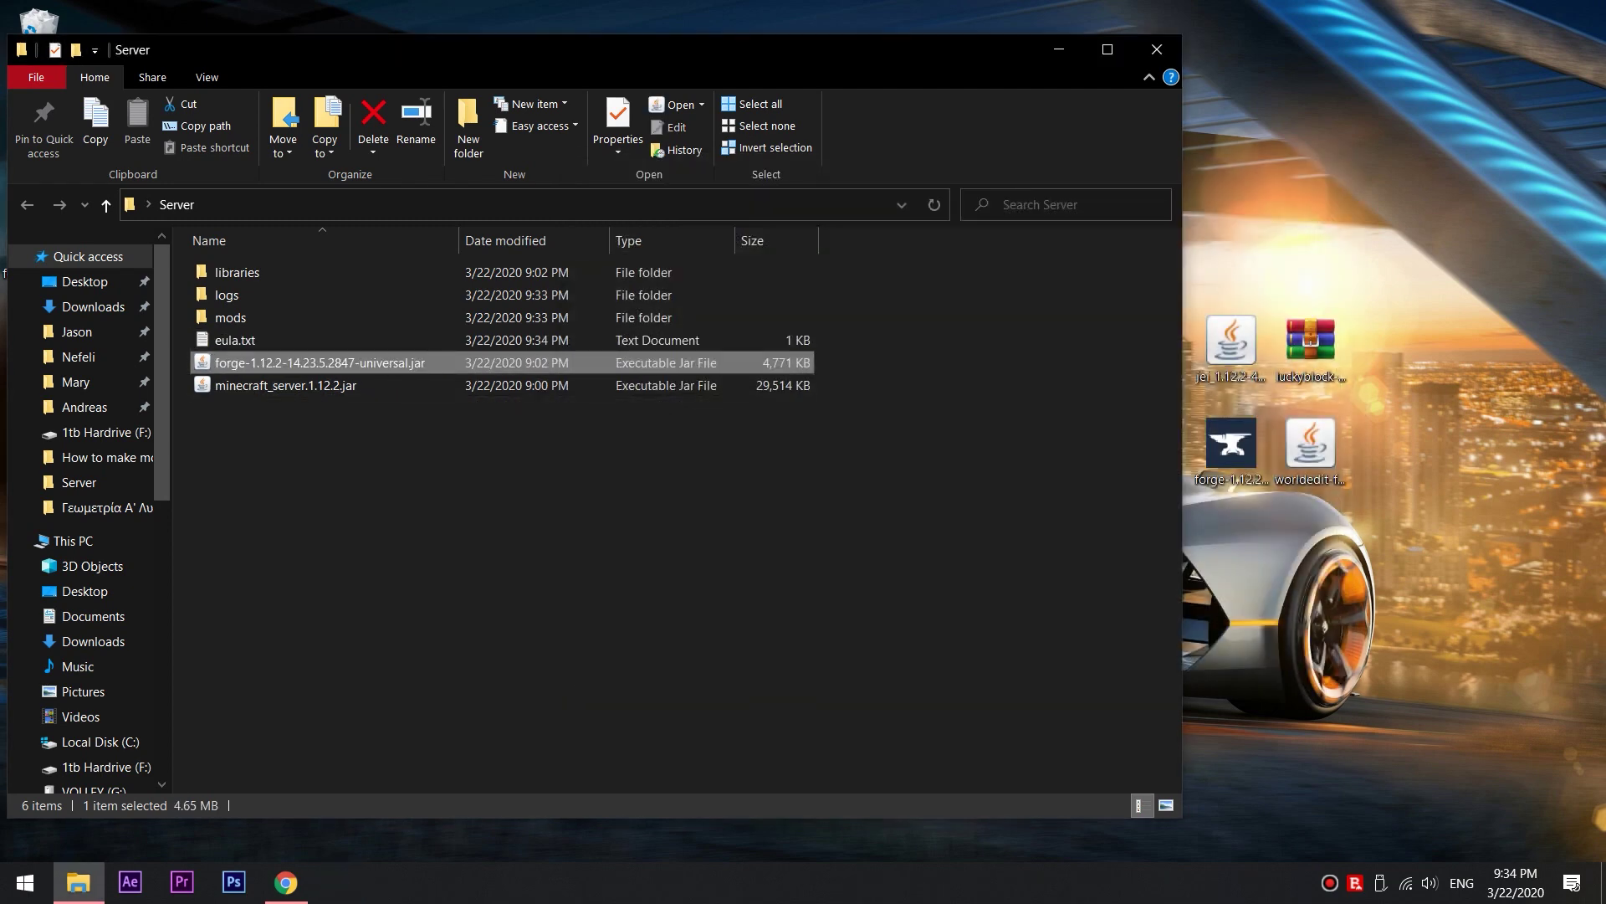
{"action": "key", "text": "super+Up"}
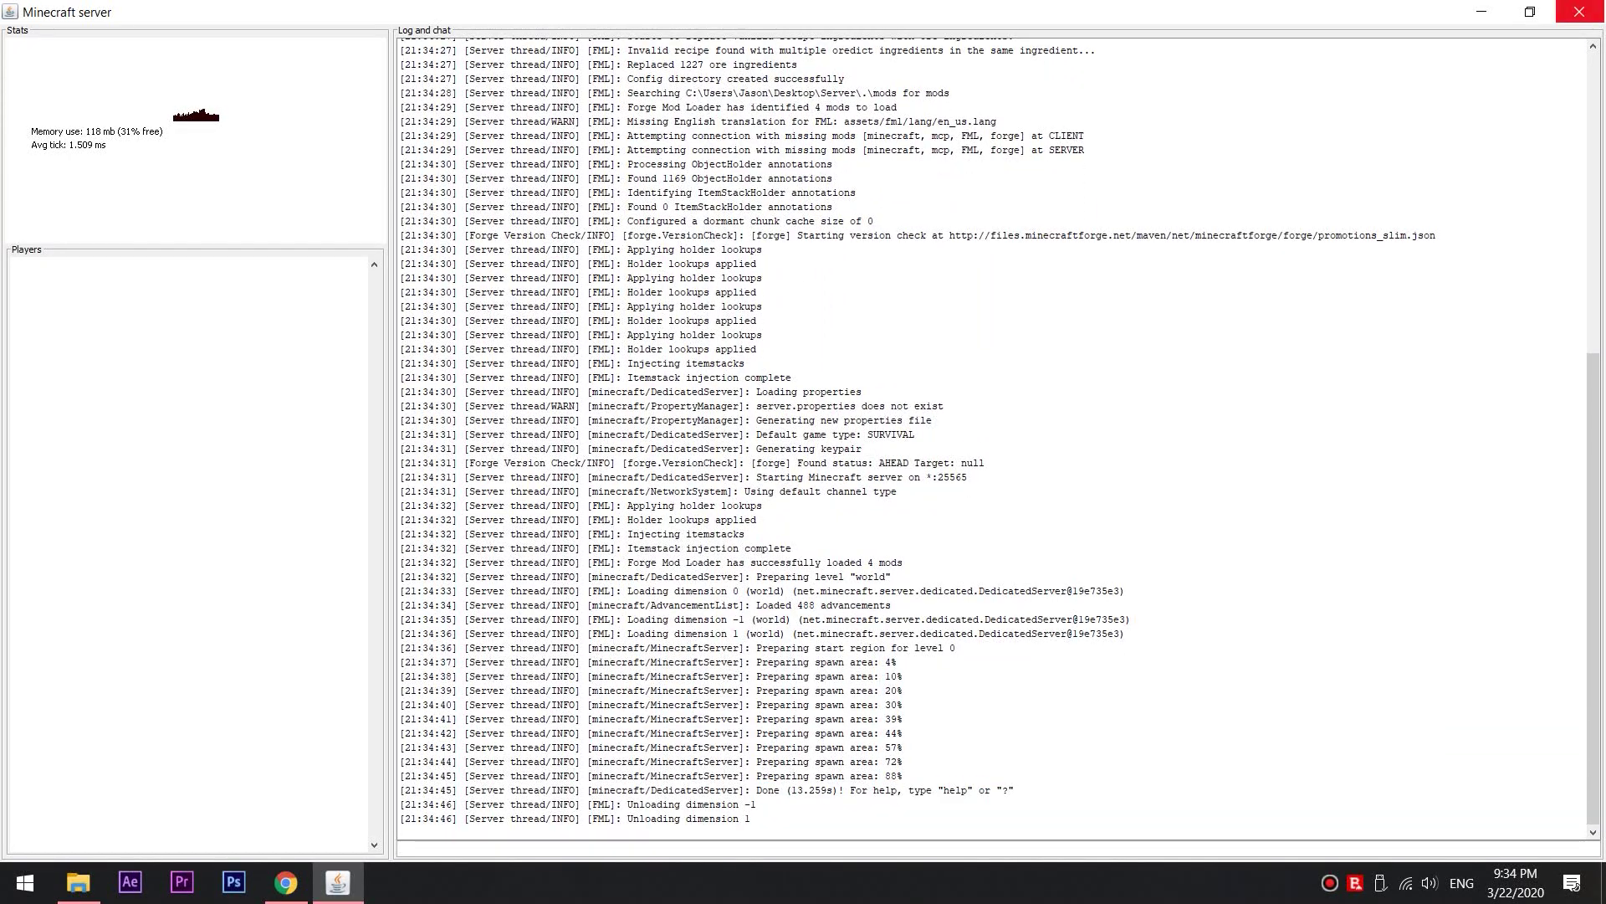
{"action": "left_click", "coordinate": [1578, 12]}
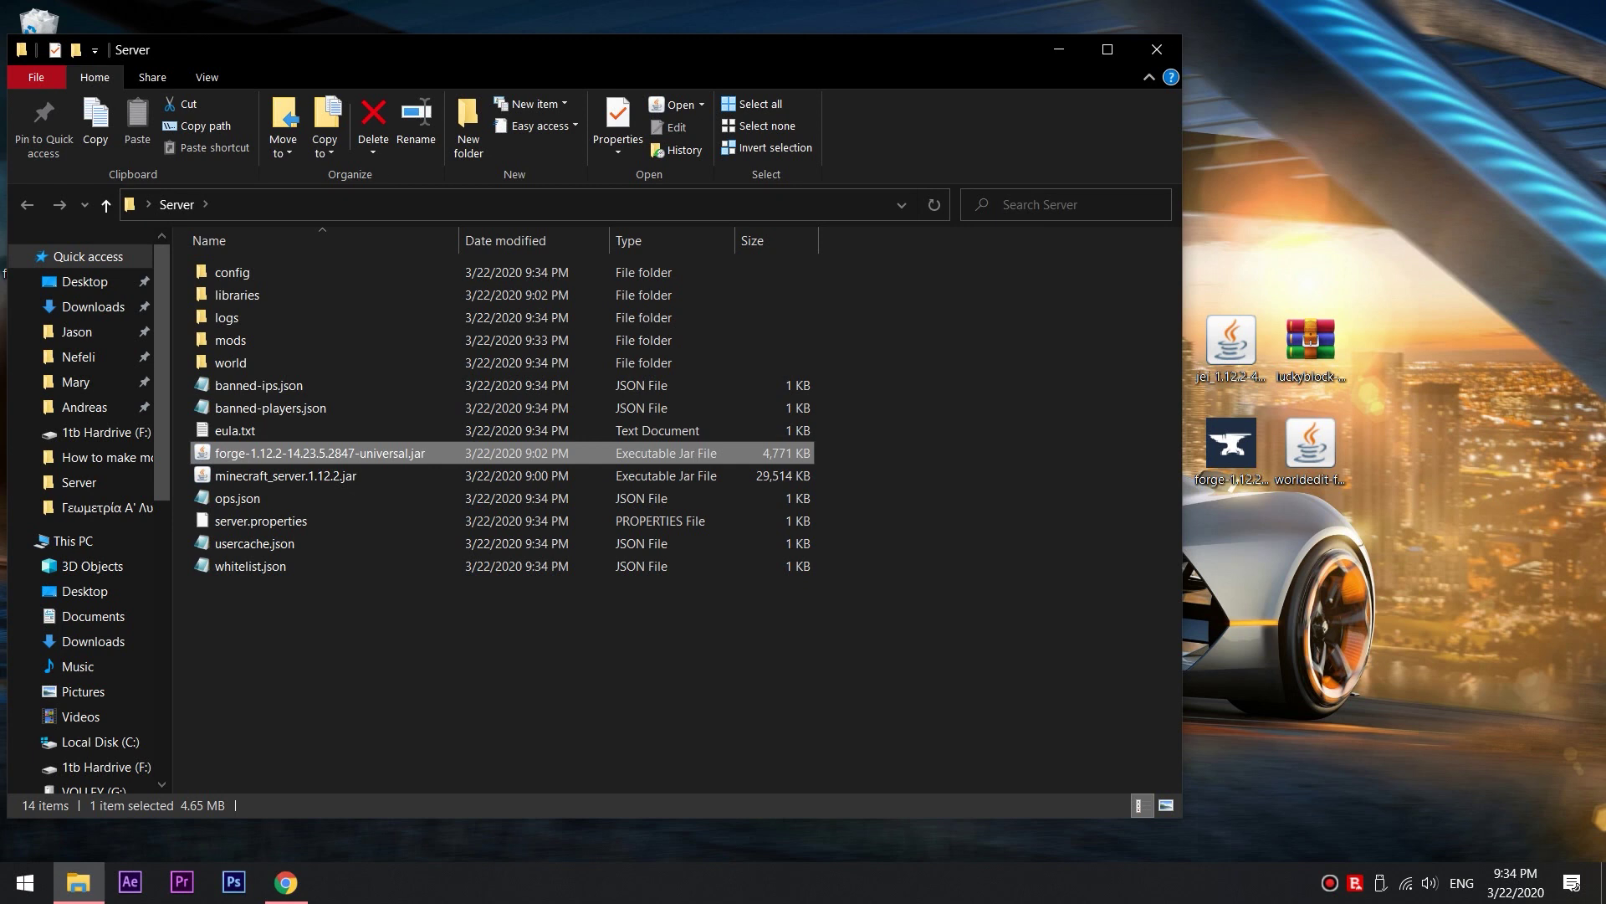
Review the Lucky Block and JEI mod files on the desktop and their download pages in Chrome
{"action": "left_click", "coordinate": [1311, 343]}
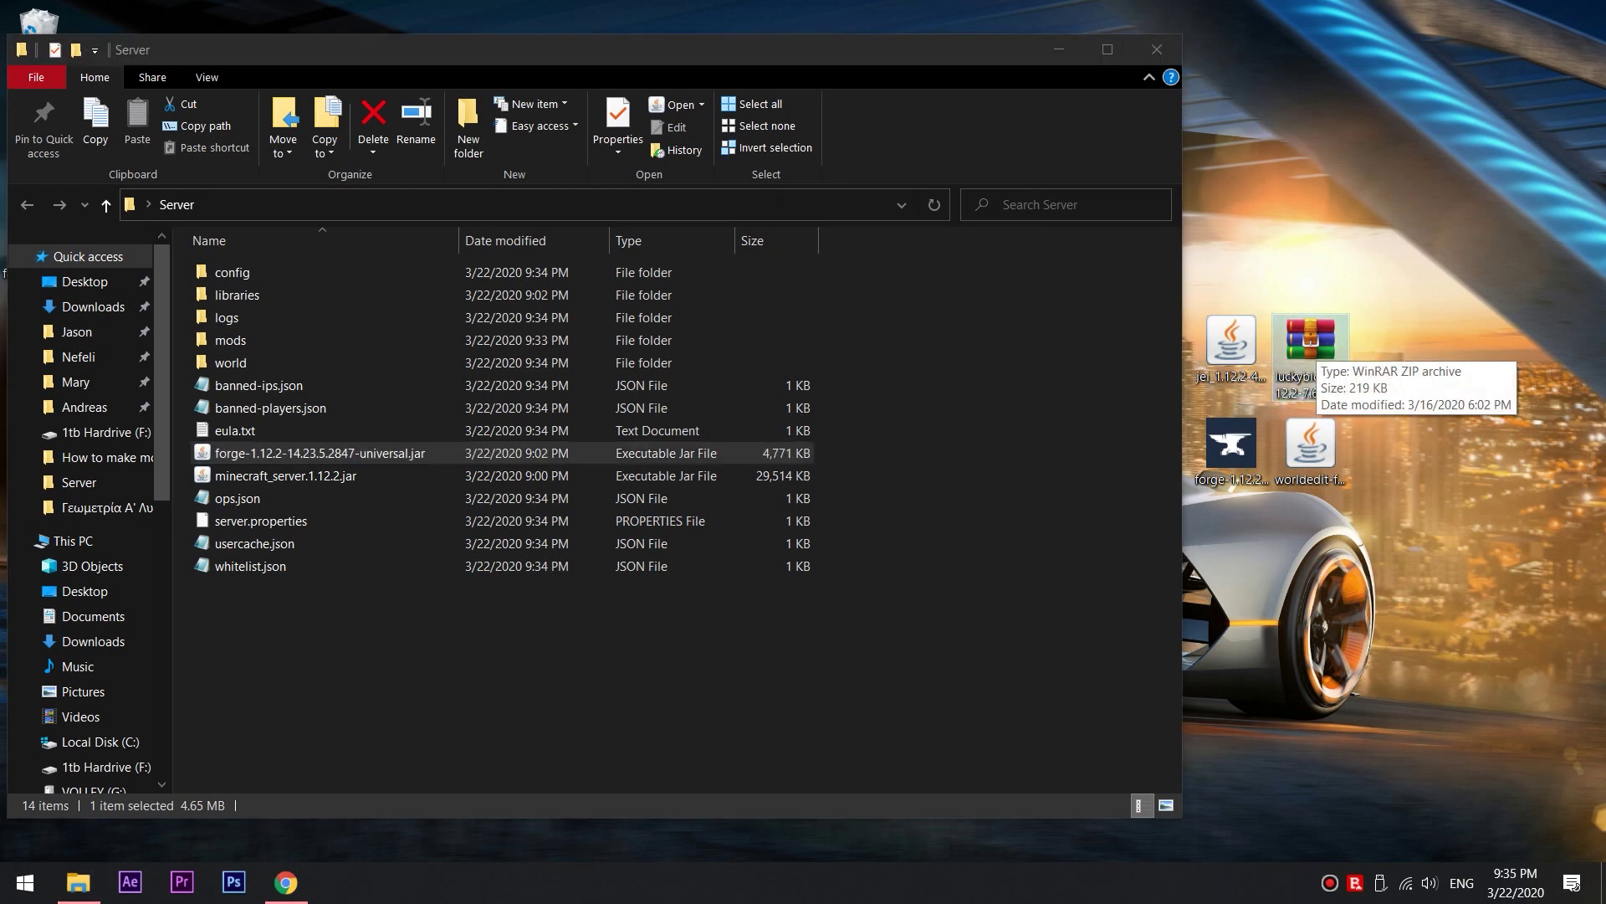
{"action": "left_click", "coordinate": [1231, 351]}
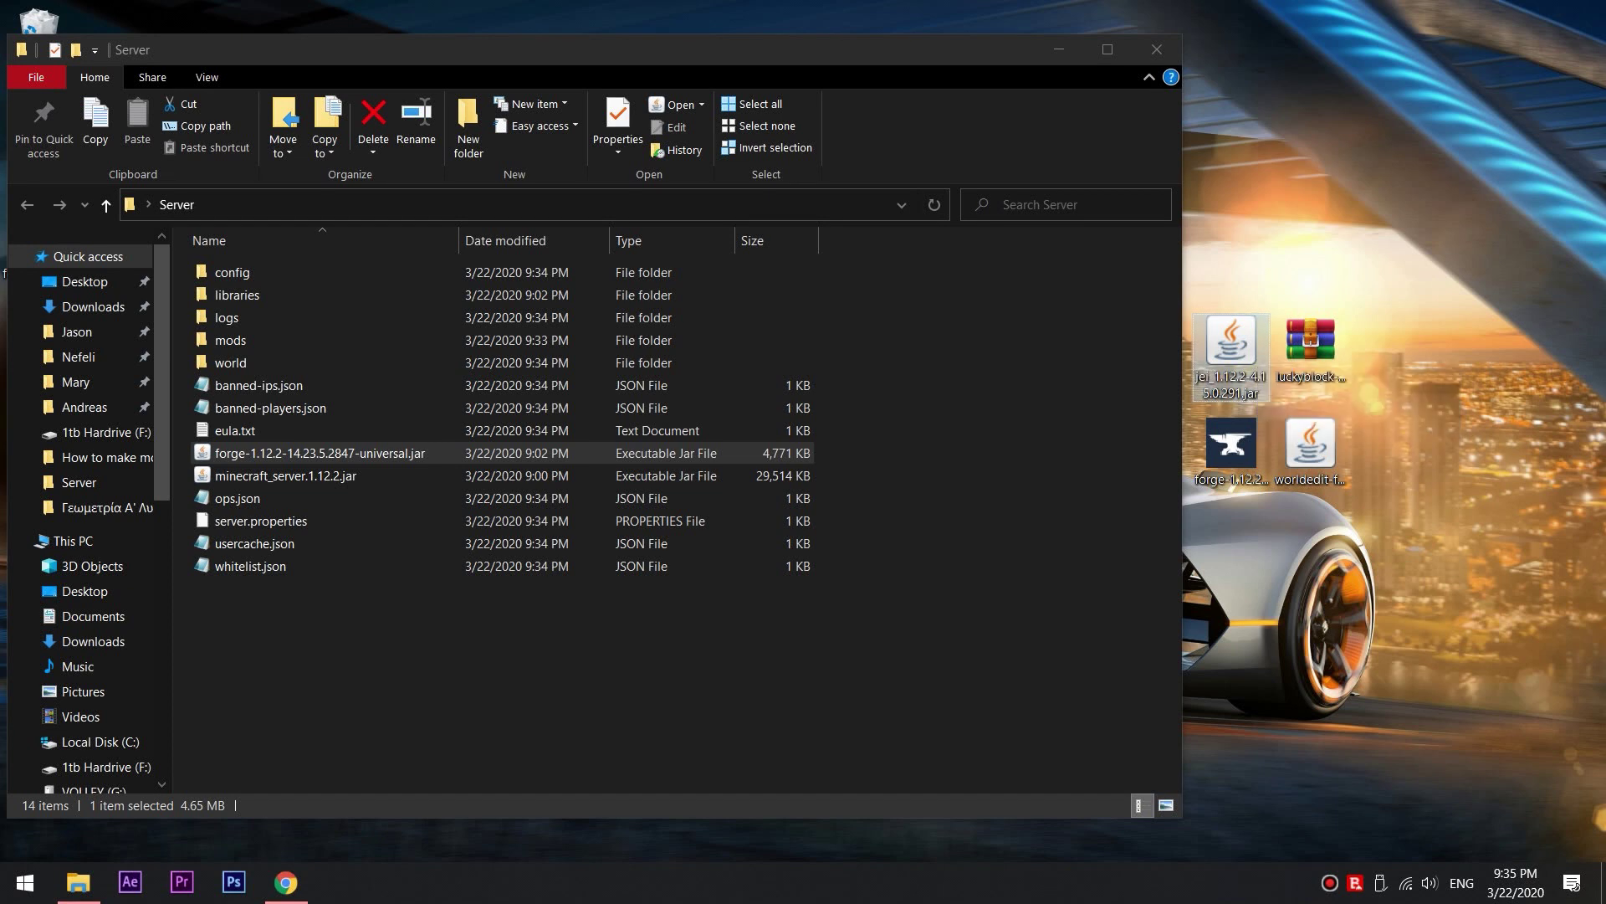
{"action": "left_click", "coordinate": [285, 882]}
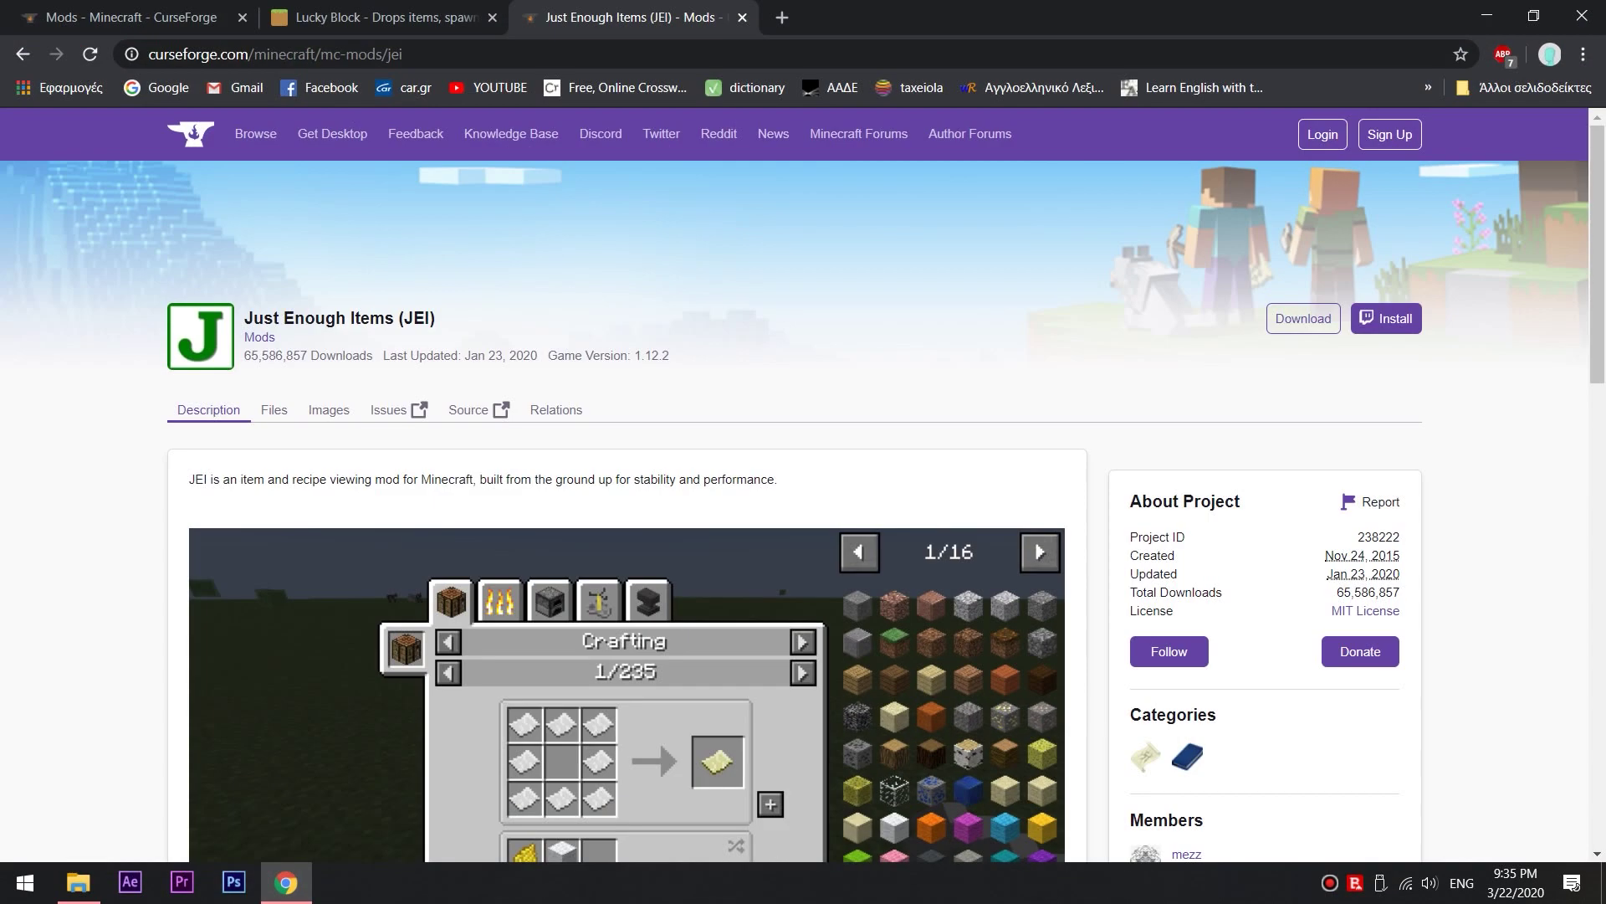
{"action": "left_click", "coordinate": [385, 17]}
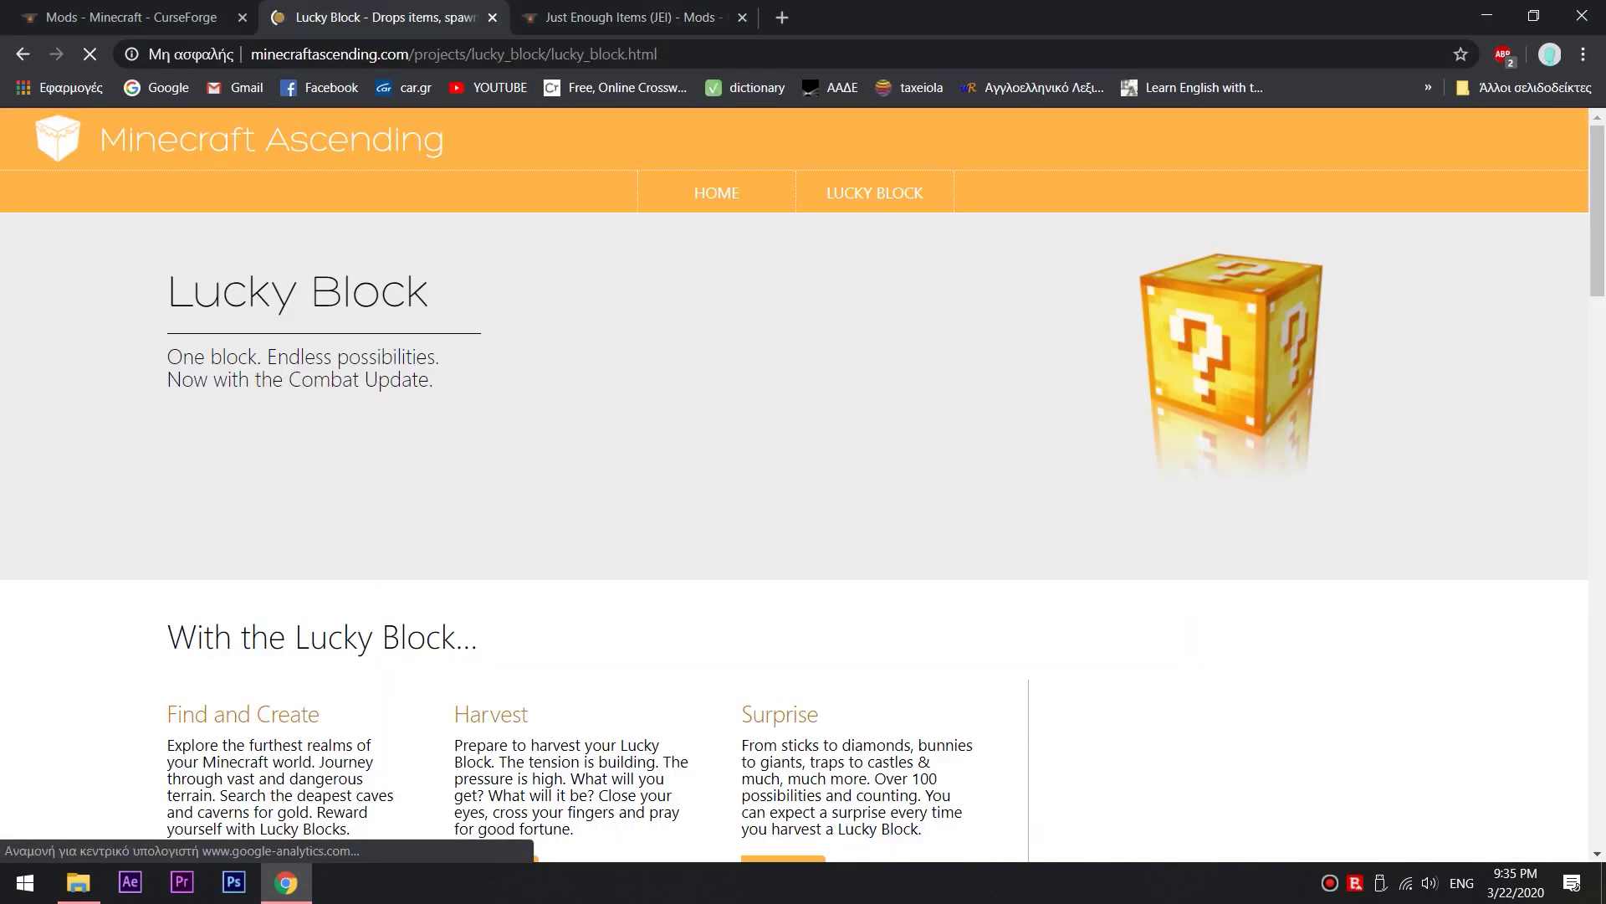
{"action": "left_click", "coordinate": [628, 16]}
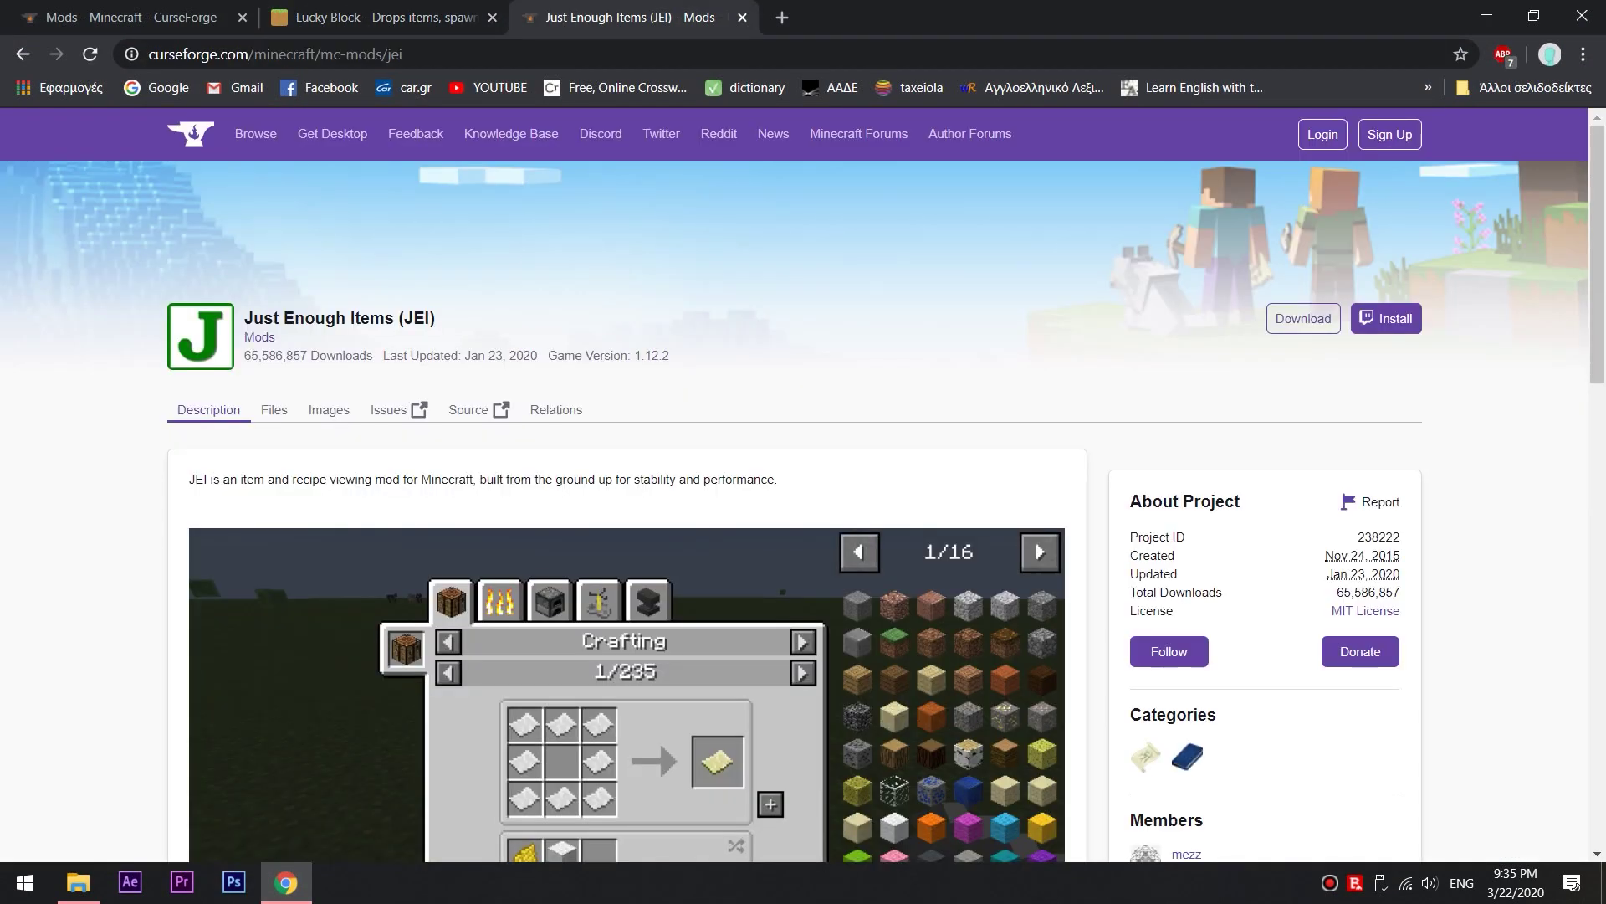
{"action": "mouse_move", "coordinate": [285, 882]}
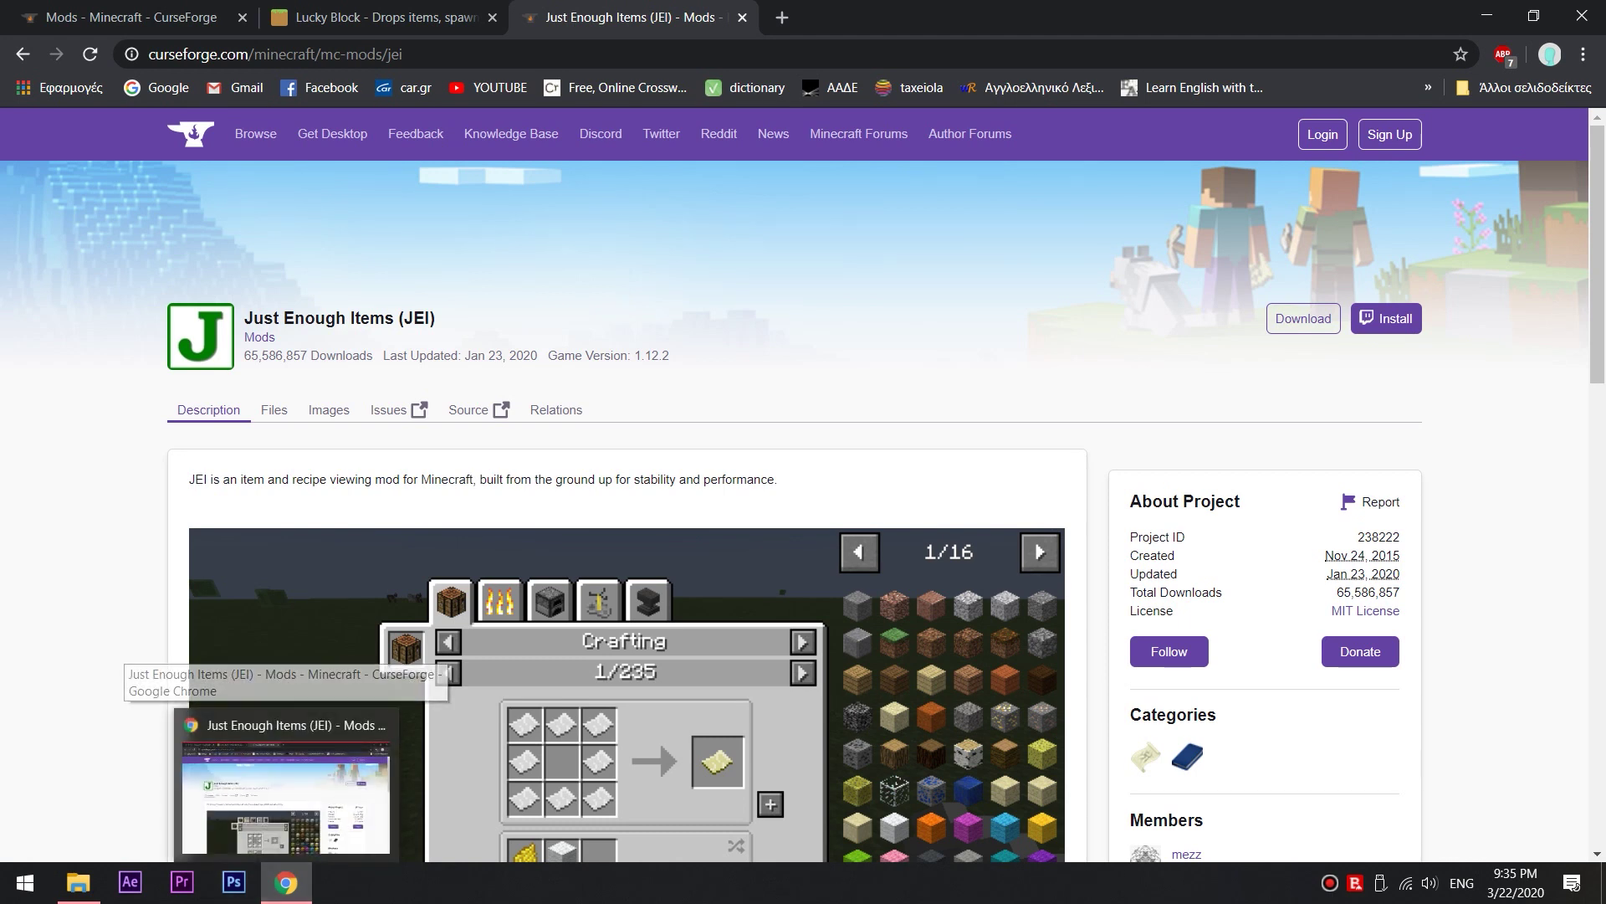
{"action": "left_click", "coordinate": [285, 882]}
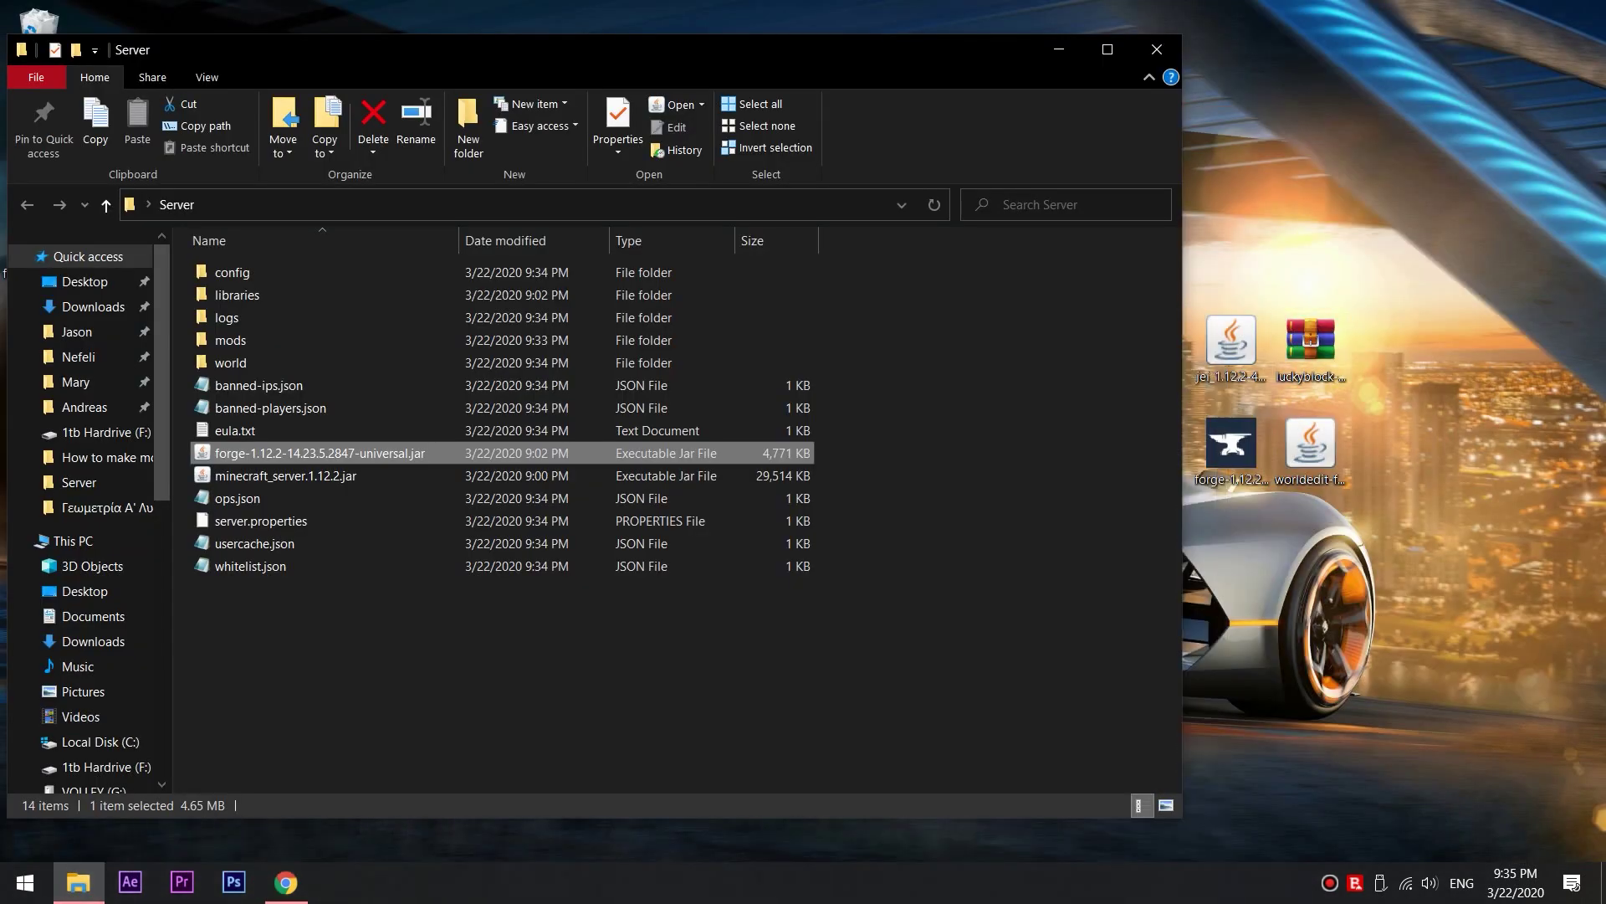
Copy the JEI and Lucky Block mod files from the desktop and open the mods folder in AppData\Roaming\.minecraft
{"action": "left_click", "coordinate": [1230, 356]}
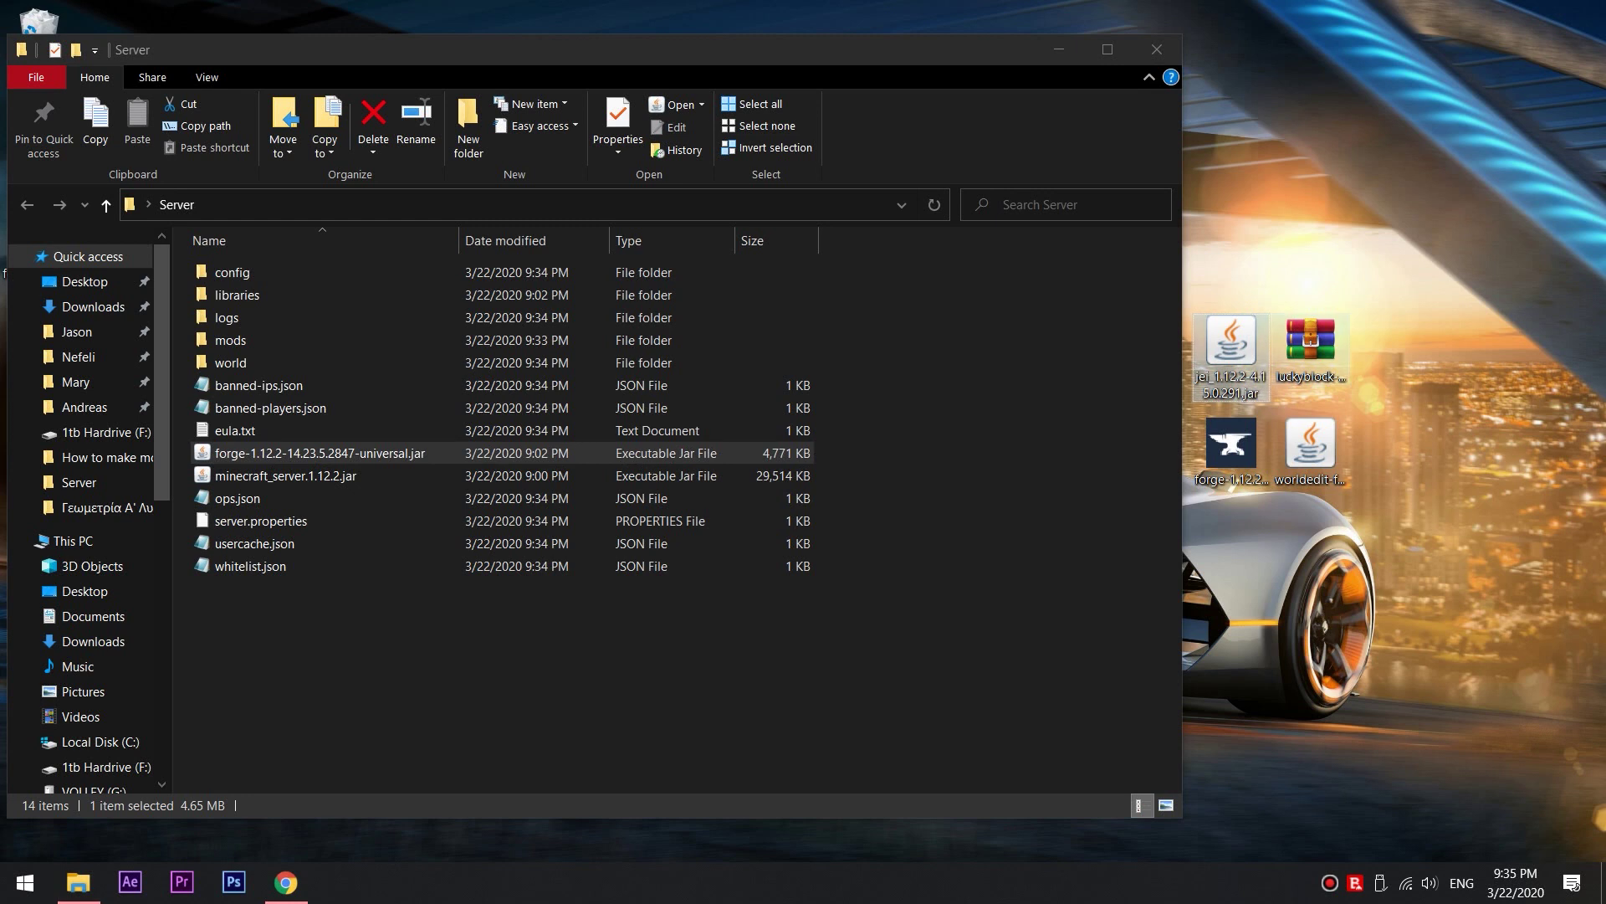
{"action": "left_click", "coordinate": [1310, 356], "text": "ctrl"}
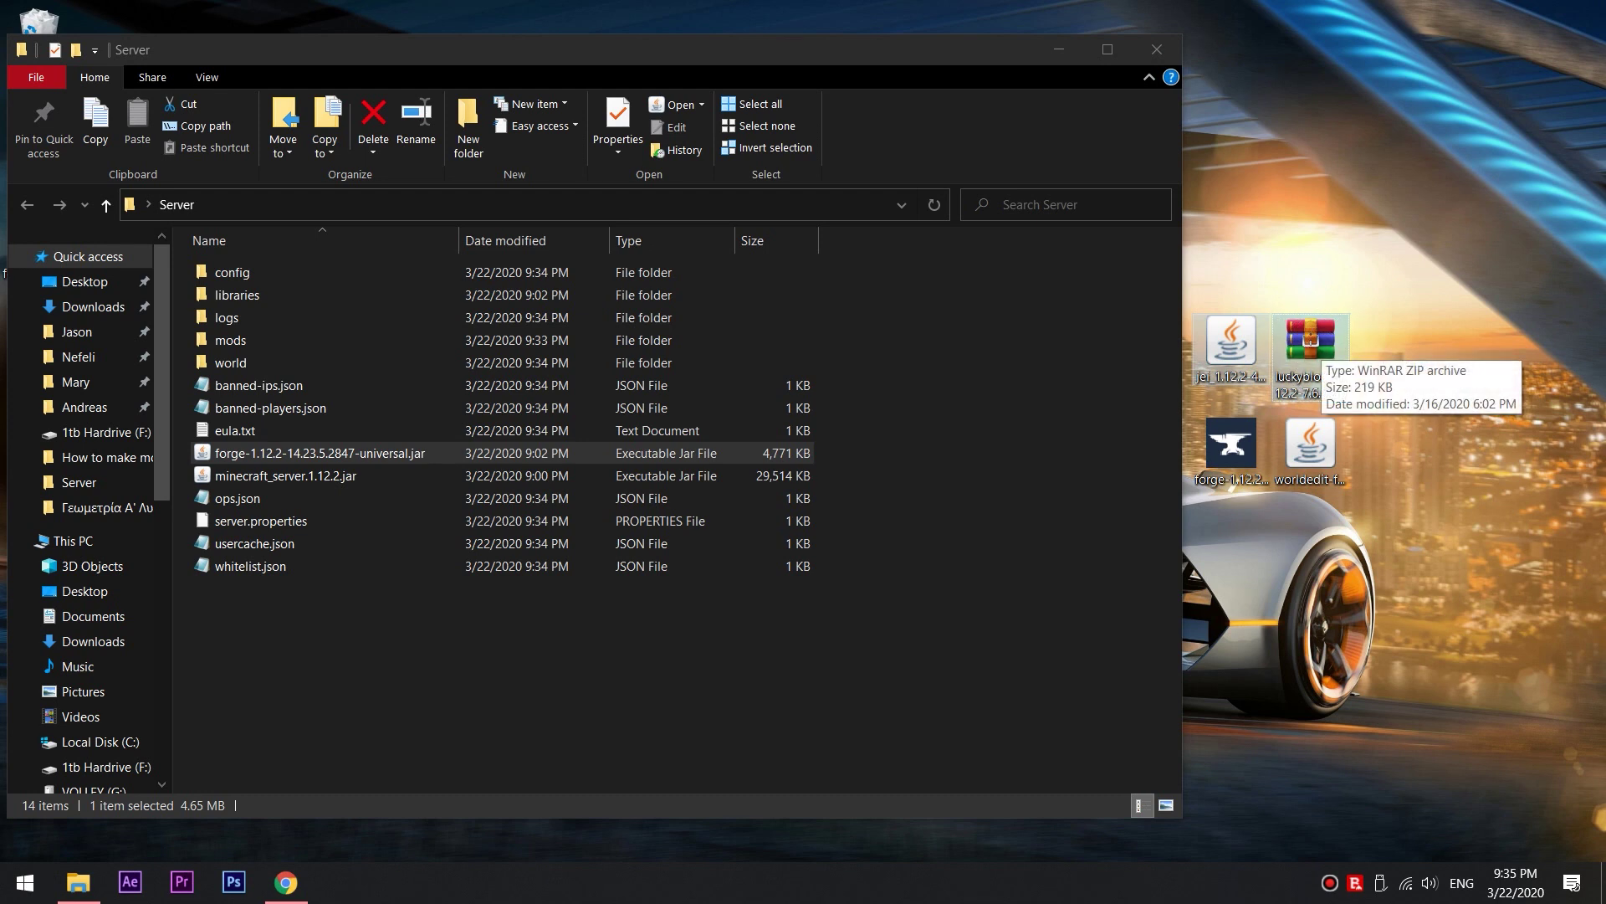
{"action": "key", "text": "super+r"}
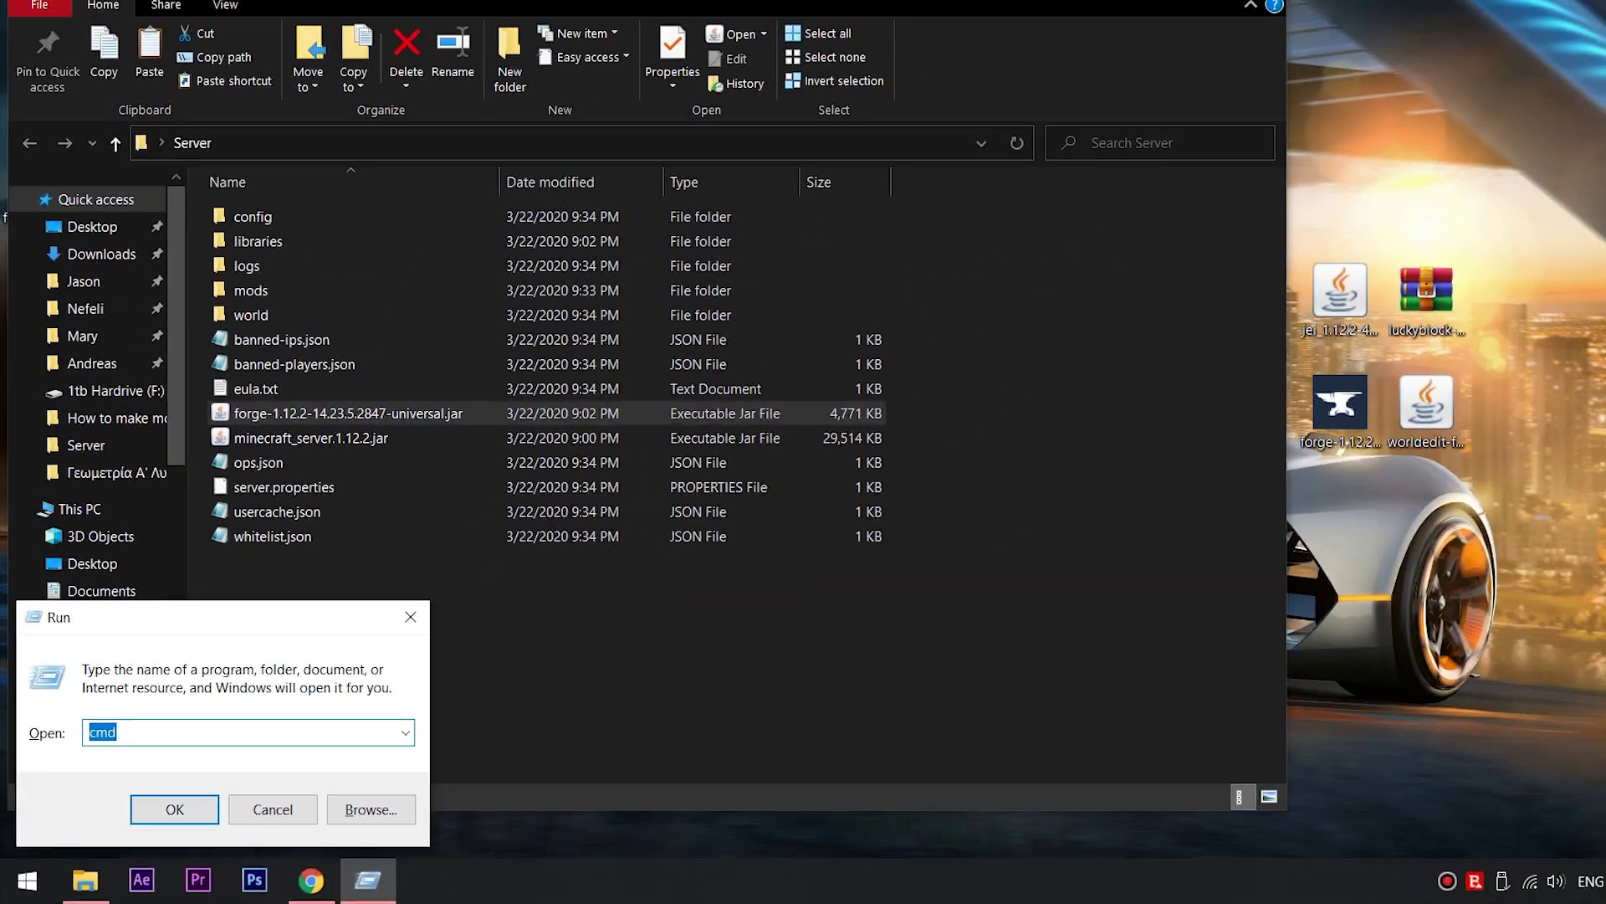
{"action": "type", "text": "appdata"}
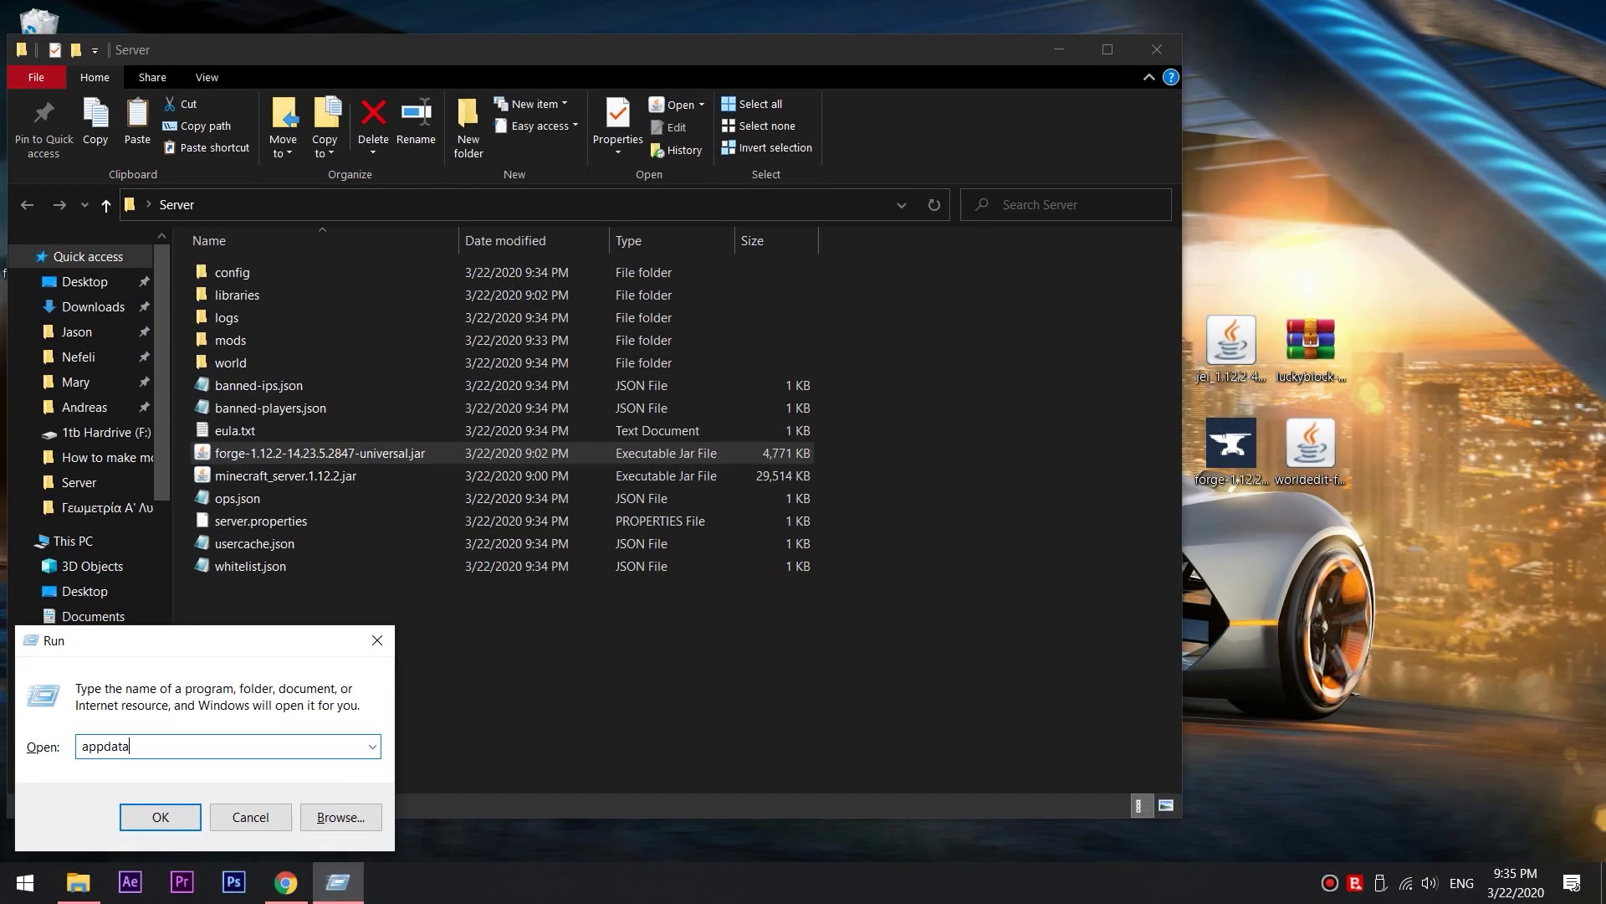
{"action": "key", "text": "Return"}
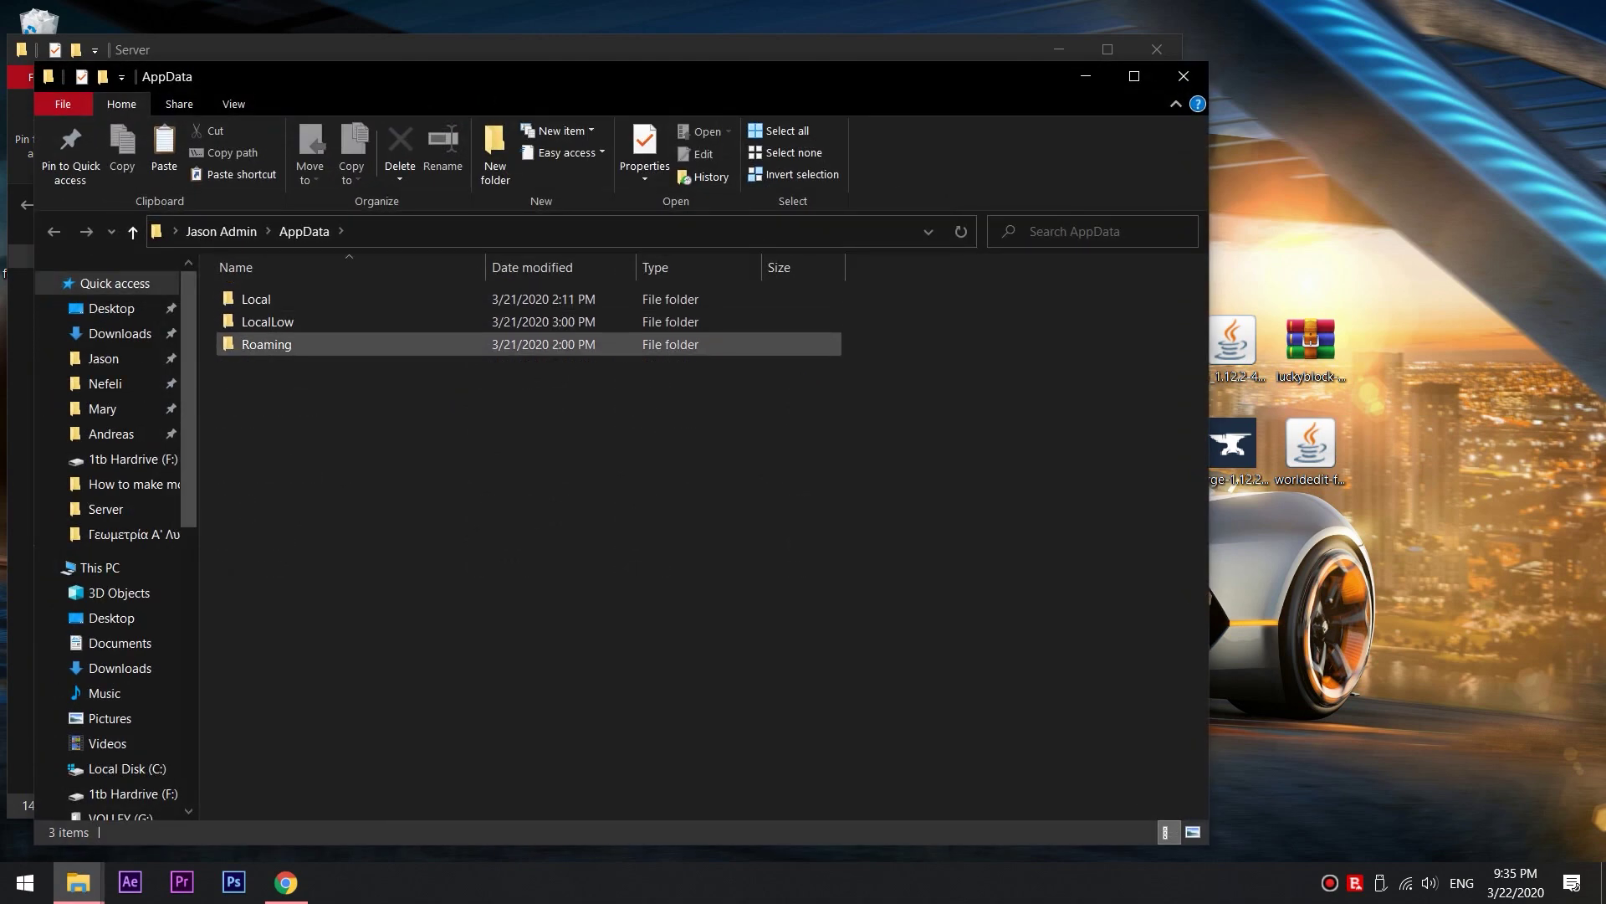
{"action": "double_click", "coordinate": [266, 344]}
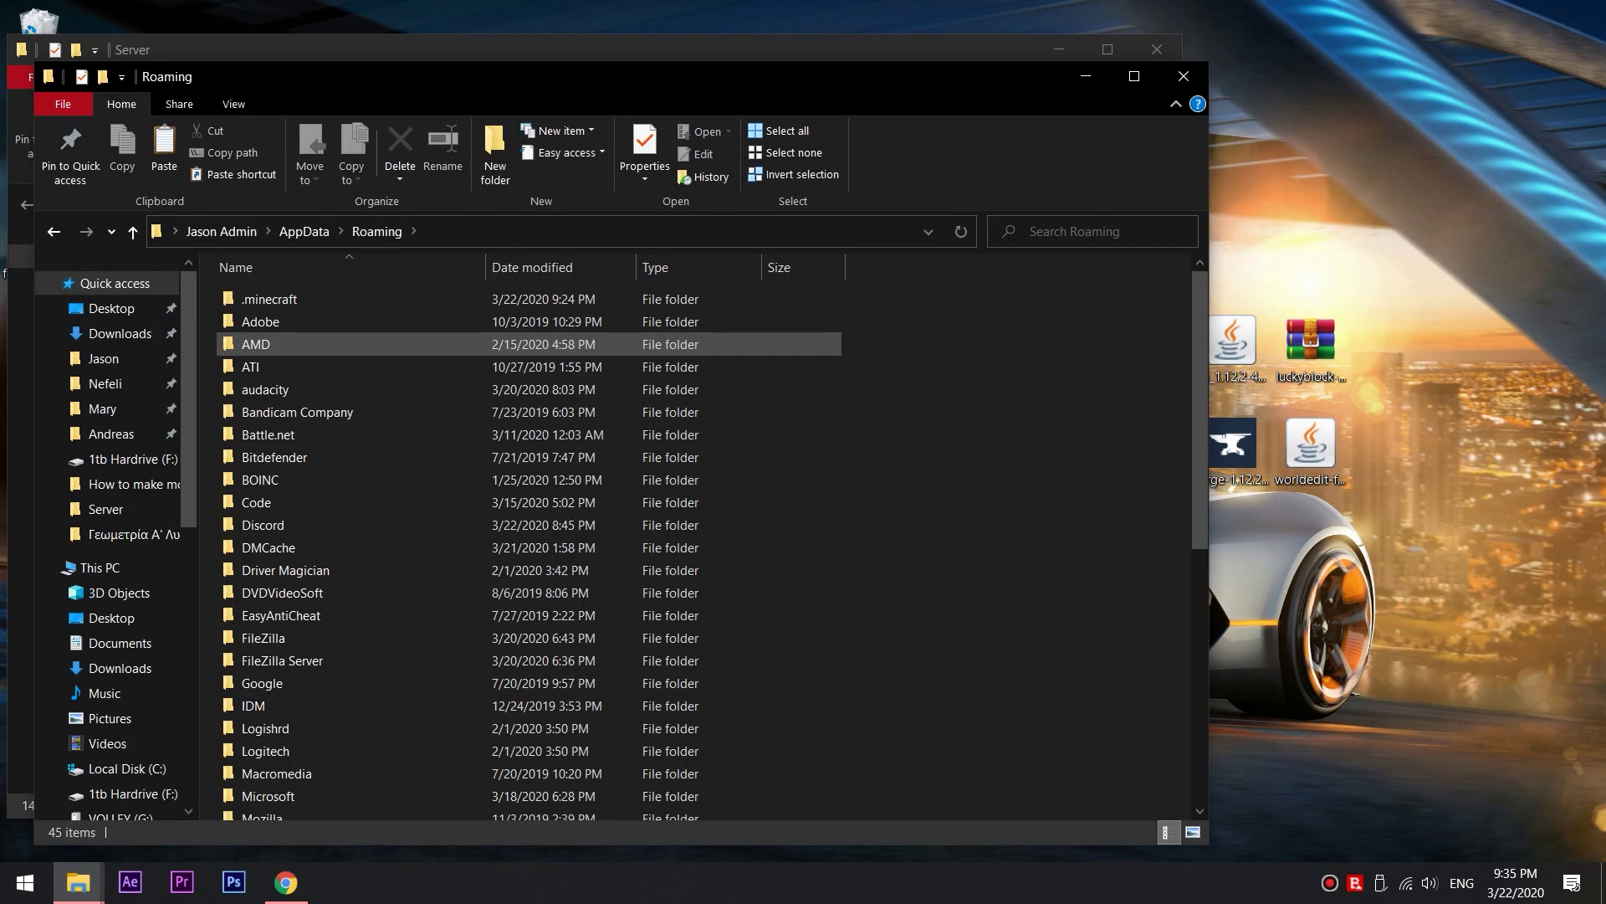
{"action": "double_click", "coordinate": [266, 298]}
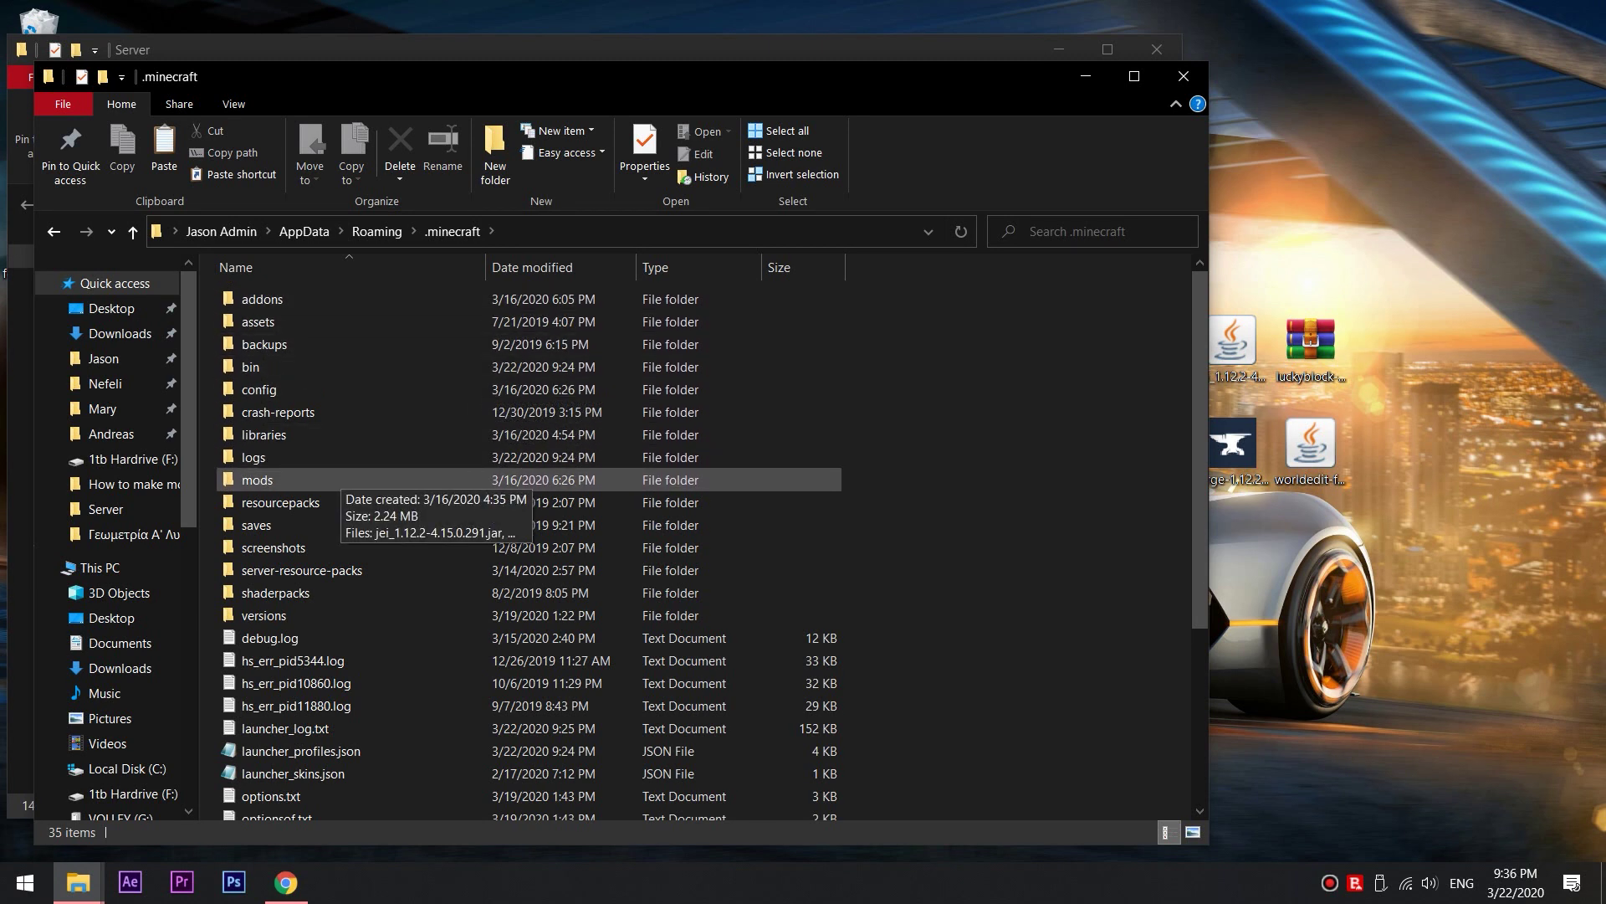
{"action": "double_click", "coordinate": [341, 478]}
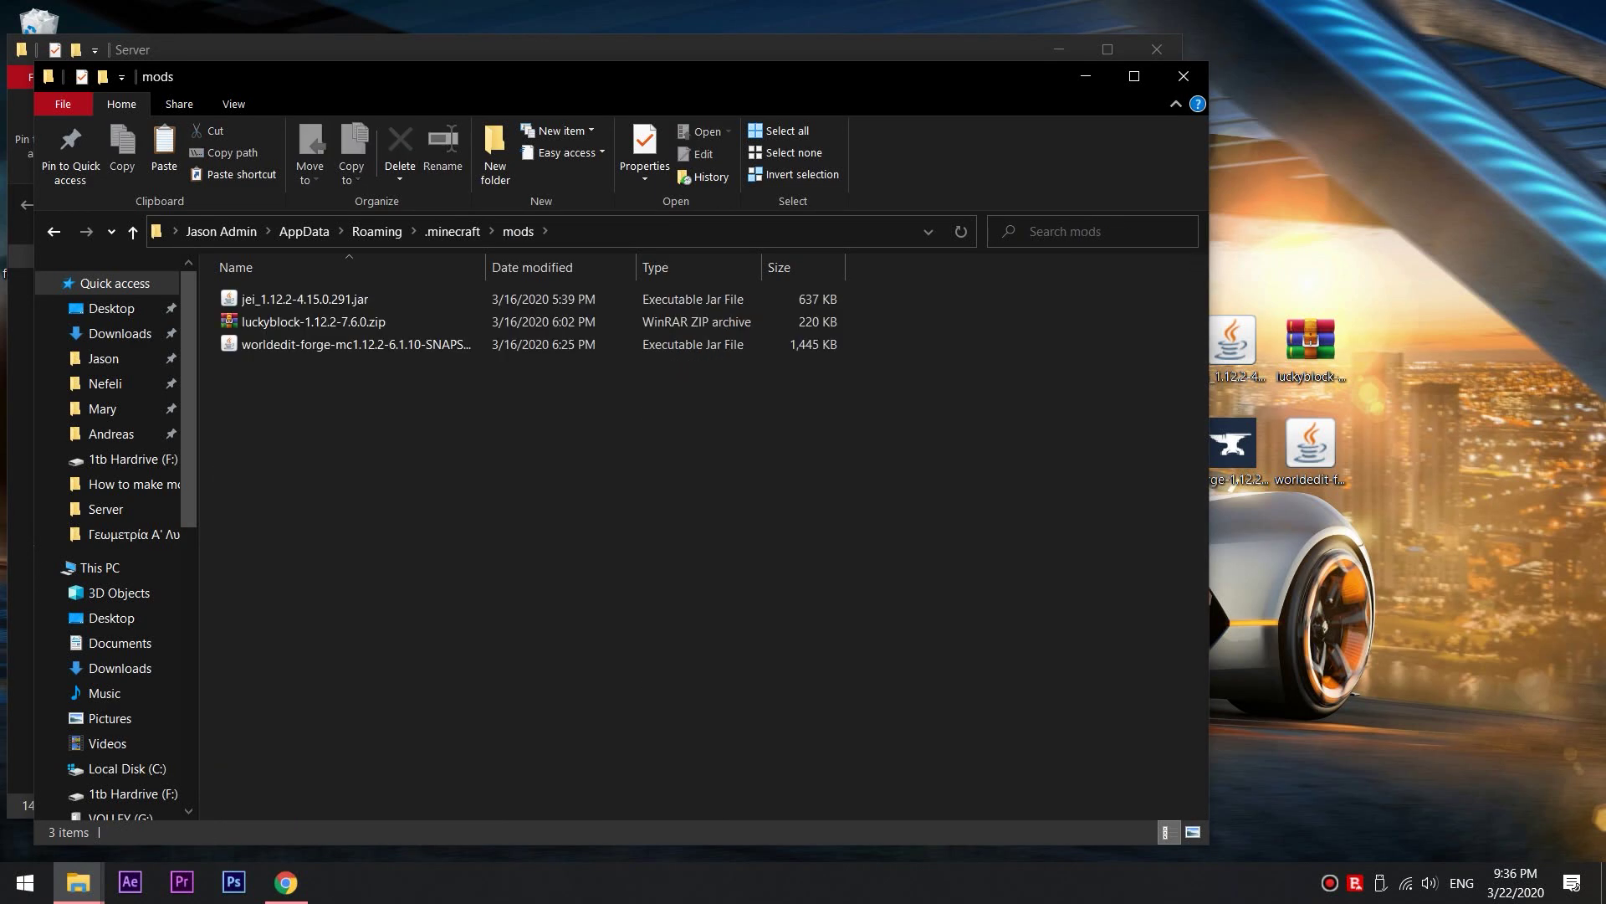
Paste the two copied mod files into the .minecraft mods folder, replacing the existing copies, and close its window
{"action": "key", "text": "ctrl+v"}
{"action": "key", "text": "Return"}
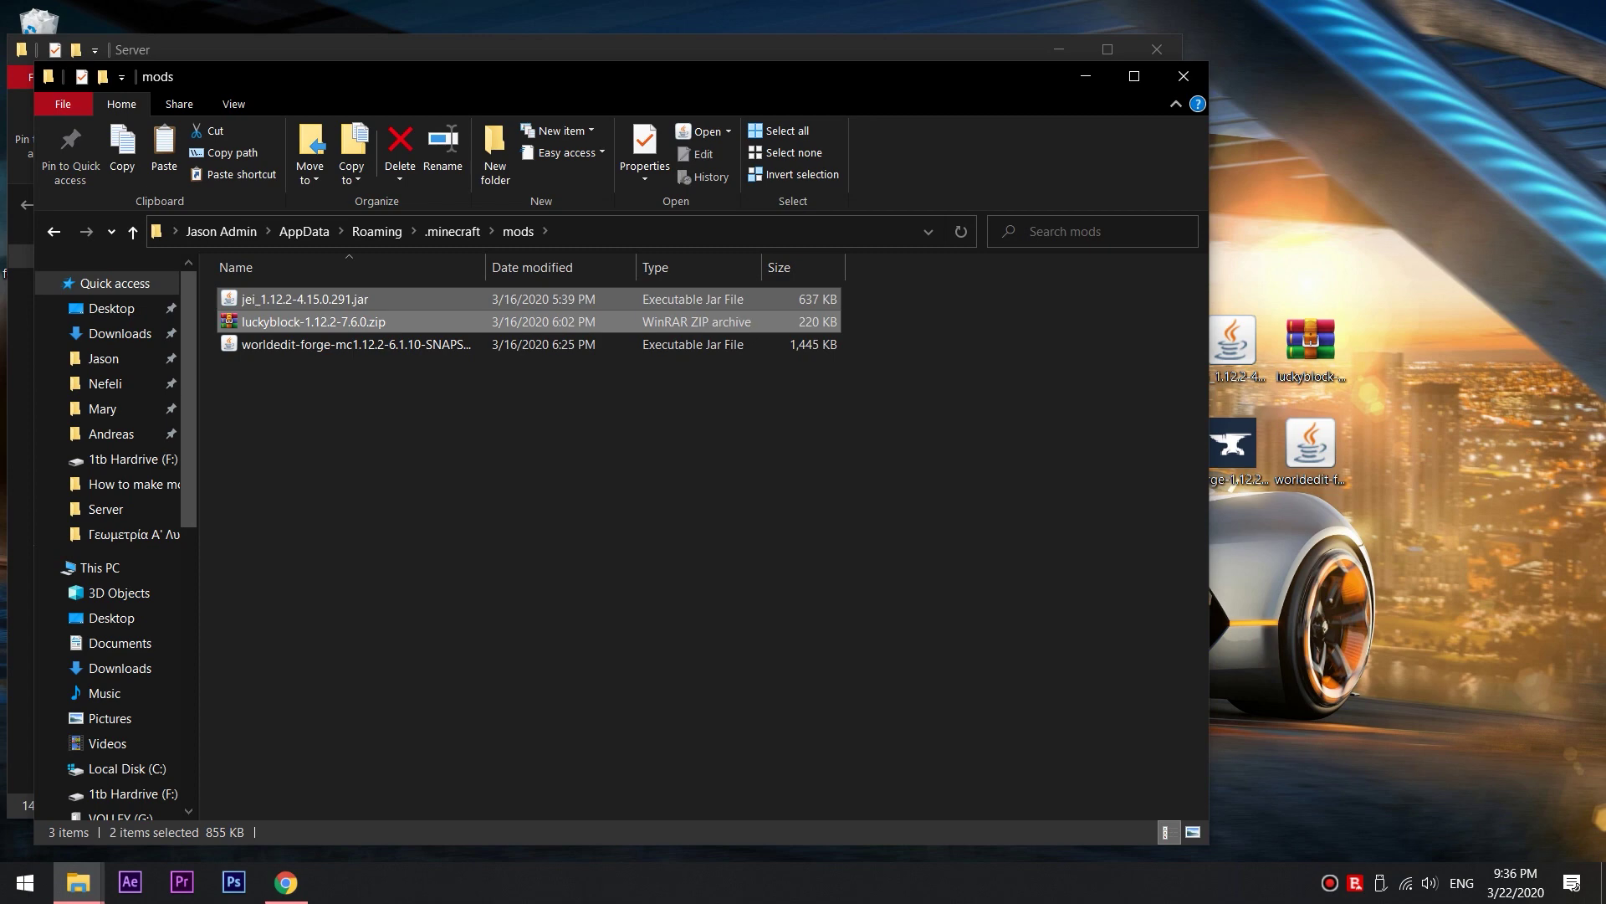
{"action": "left_click", "coordinate": [1183, 75]}
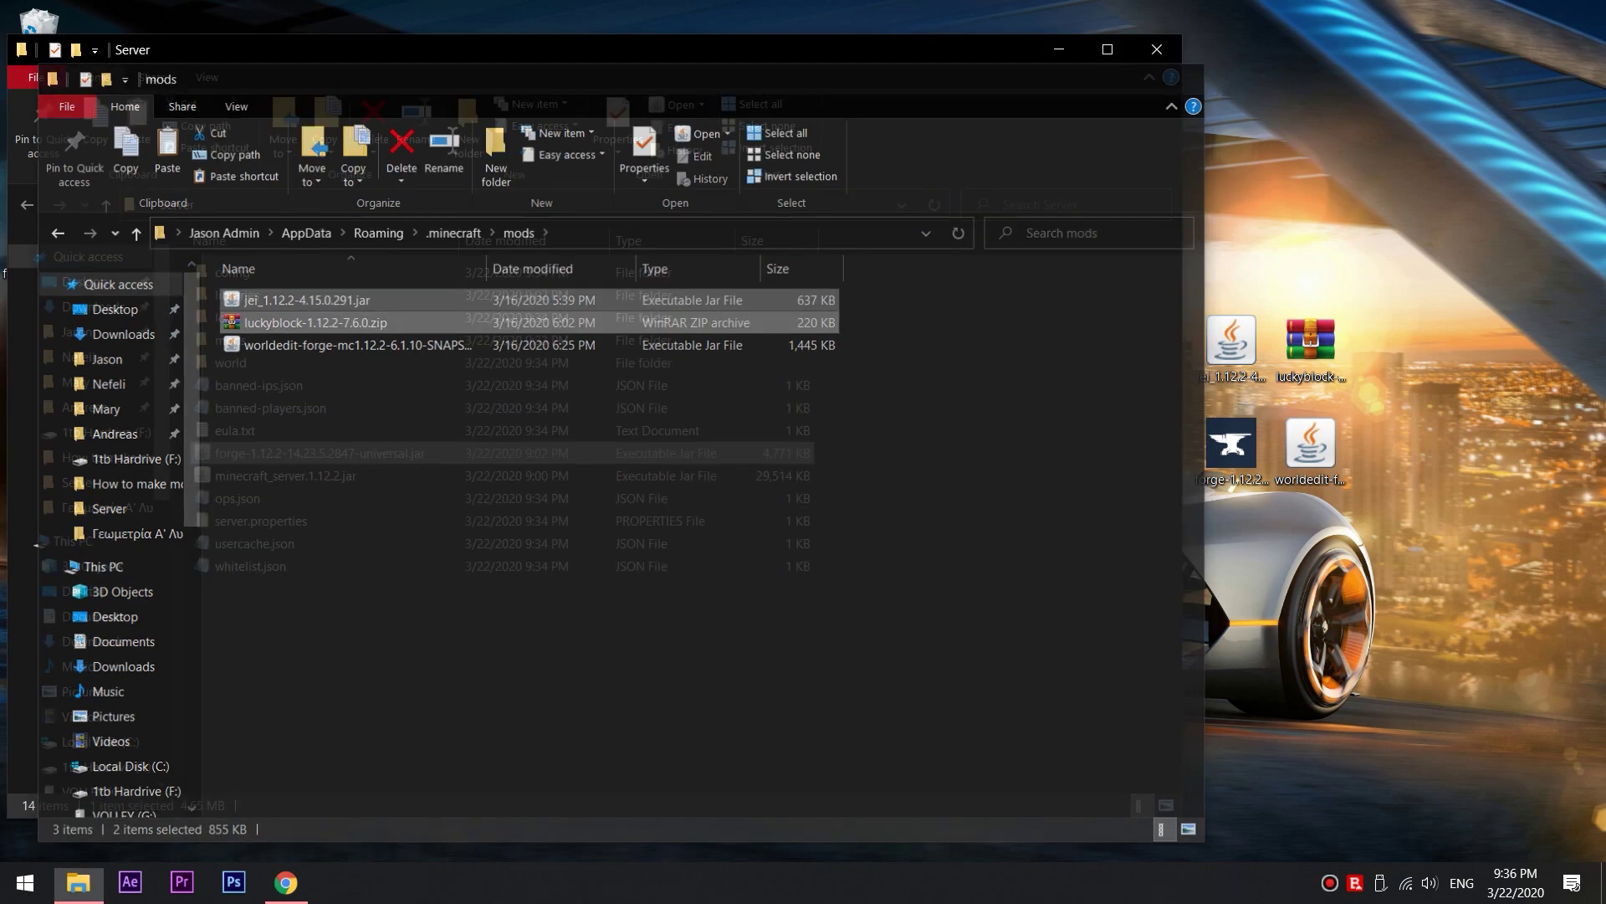
Create a new folder named addons in the Server folder
{"action": "right_click", "coordinate": [430, 363]}
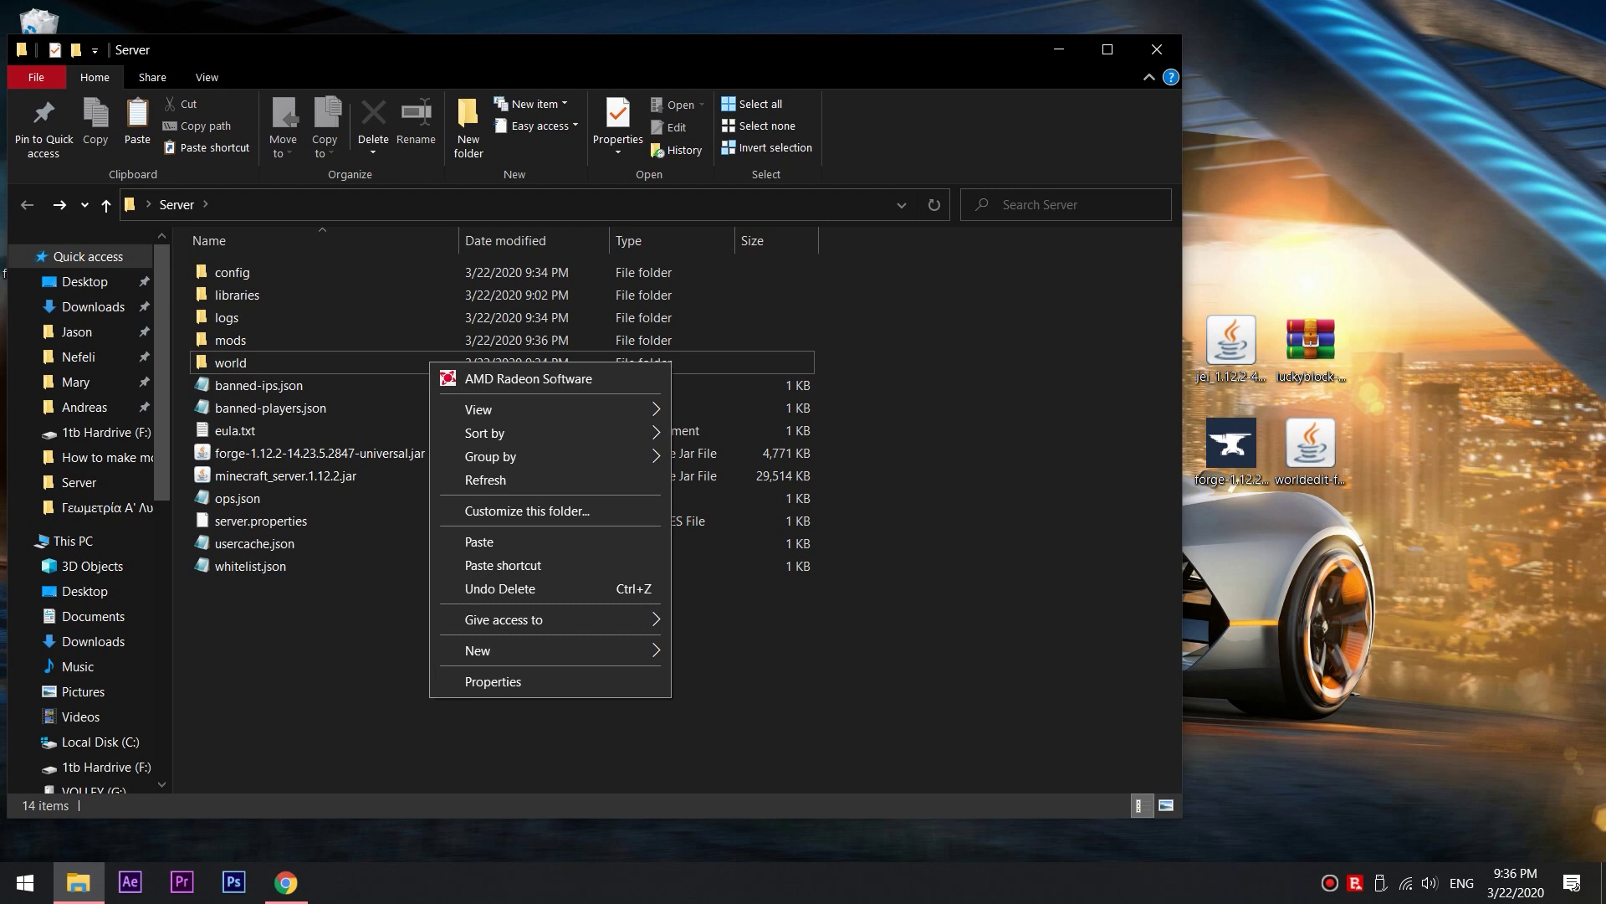
{"action": "mouse_move", "coordinate": [502, 650]}
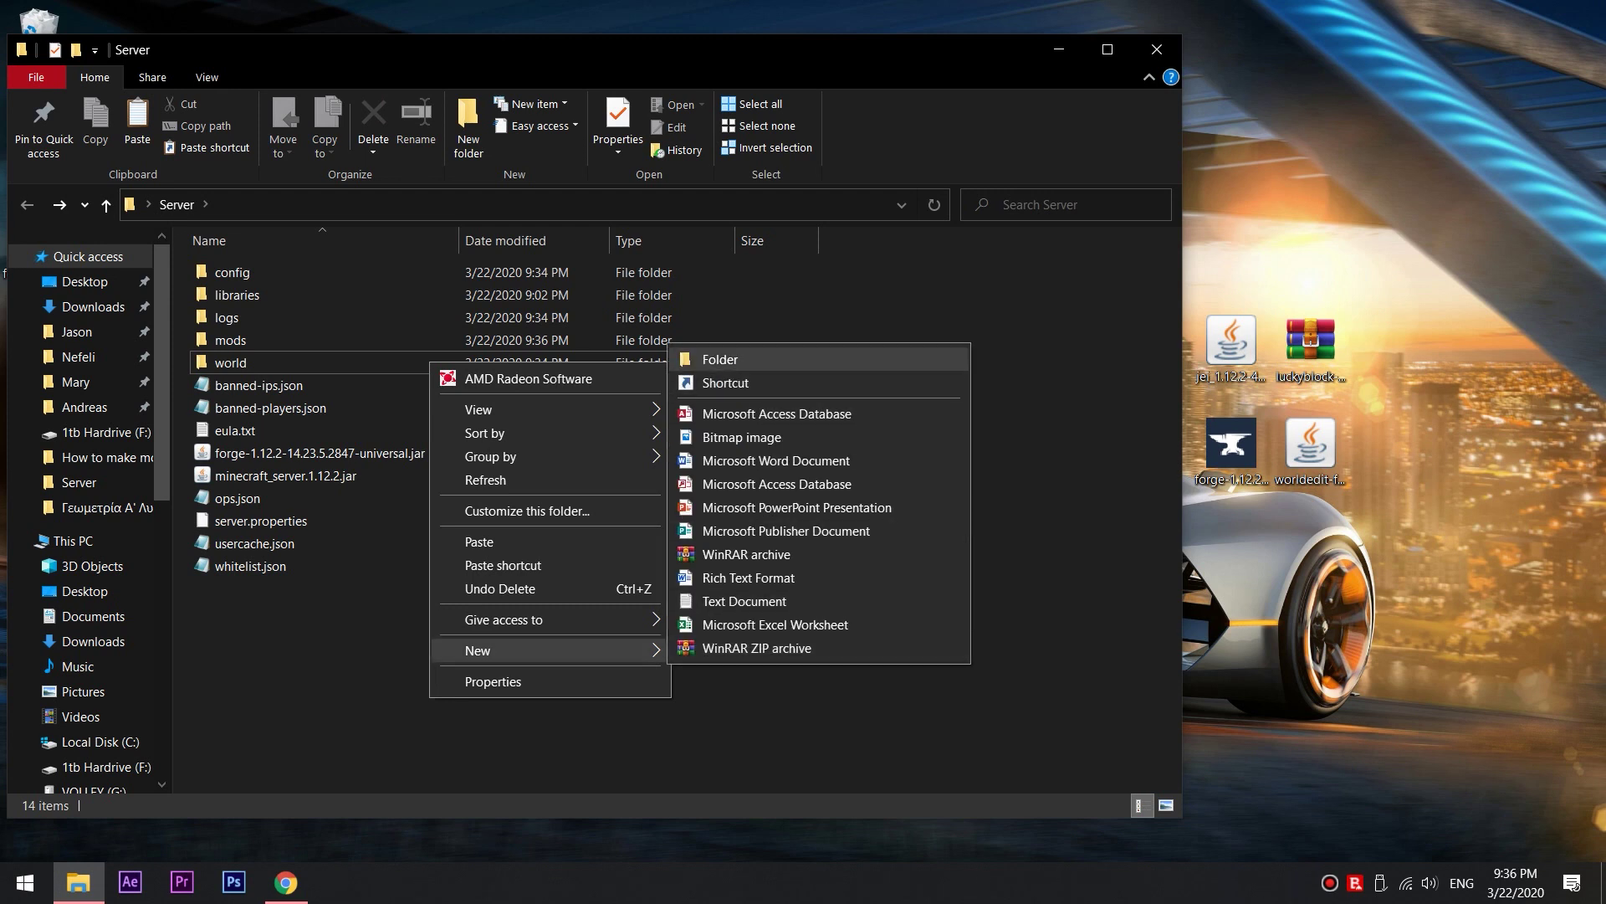
{"action": "left_click", "coordinate": [720, 359]}
{"action": "type", "text": "add"}
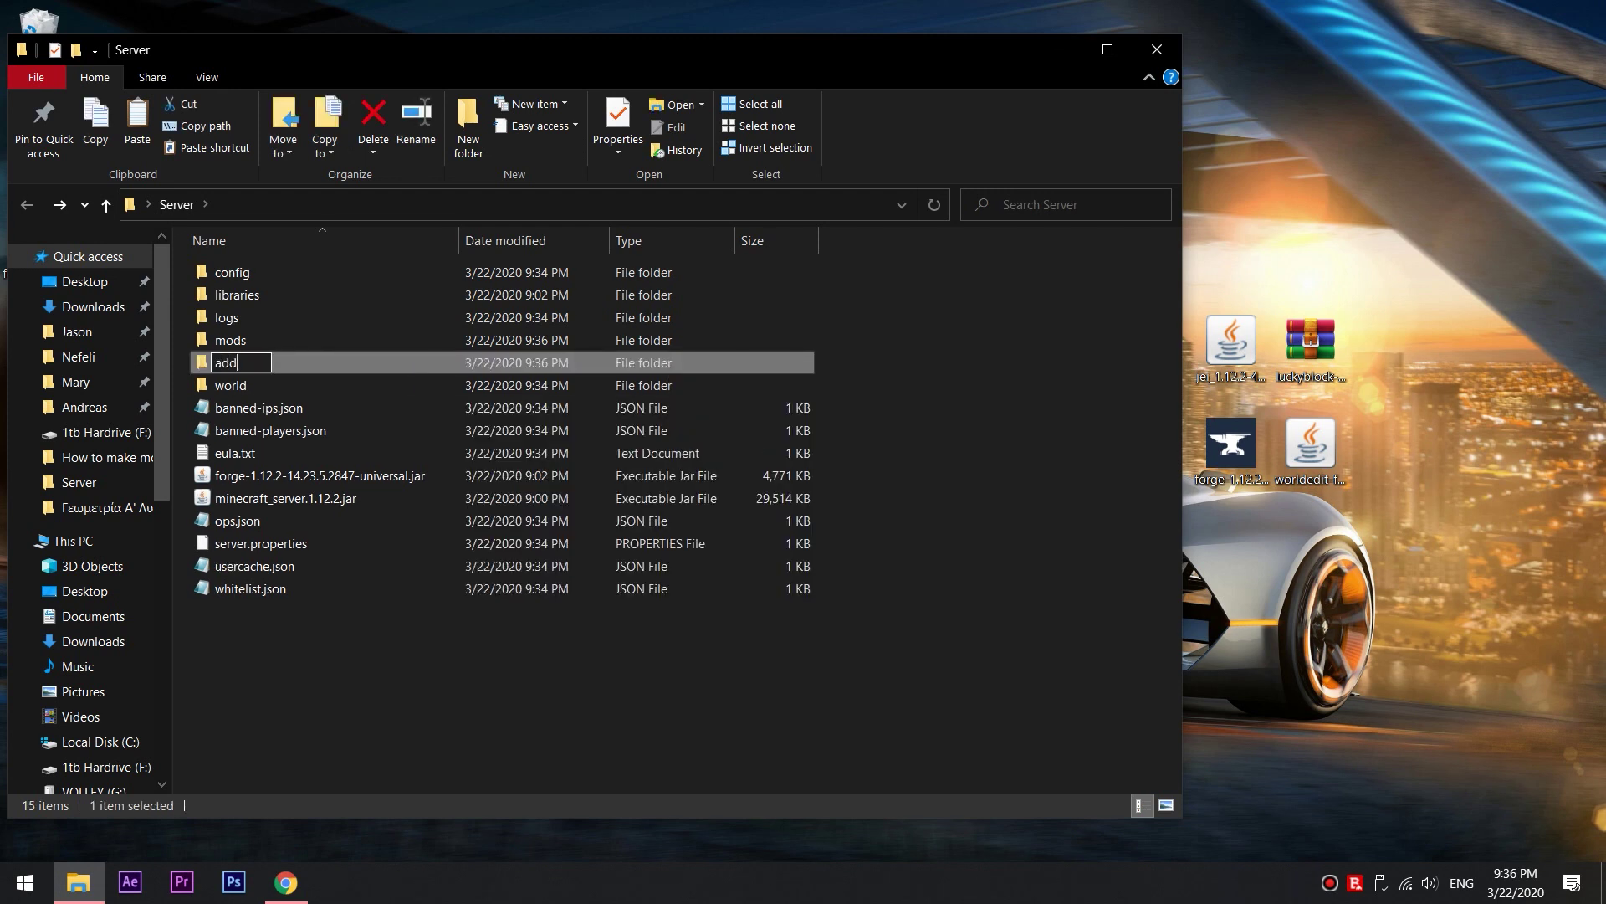
{"action": "type", "text": "ons"}
{"action": "key", "text": "Return"}
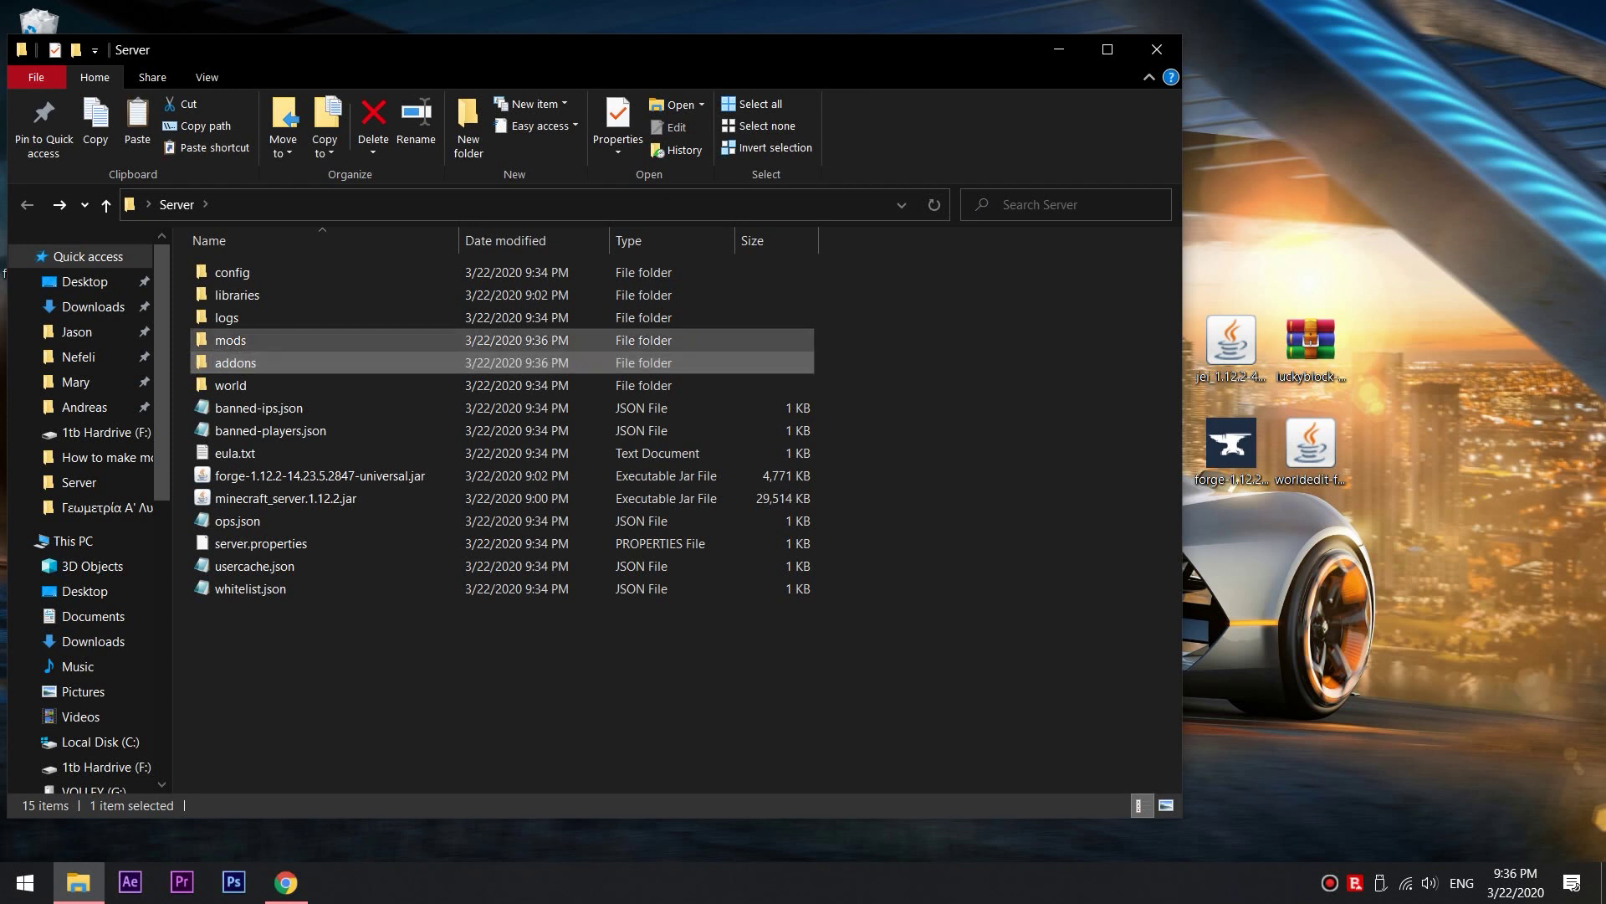
Paste the copied JEI and Lucky Block files into the server's mods folder and return to the Server folder
{"action": "double_click", "coordinate": [251, 339]}
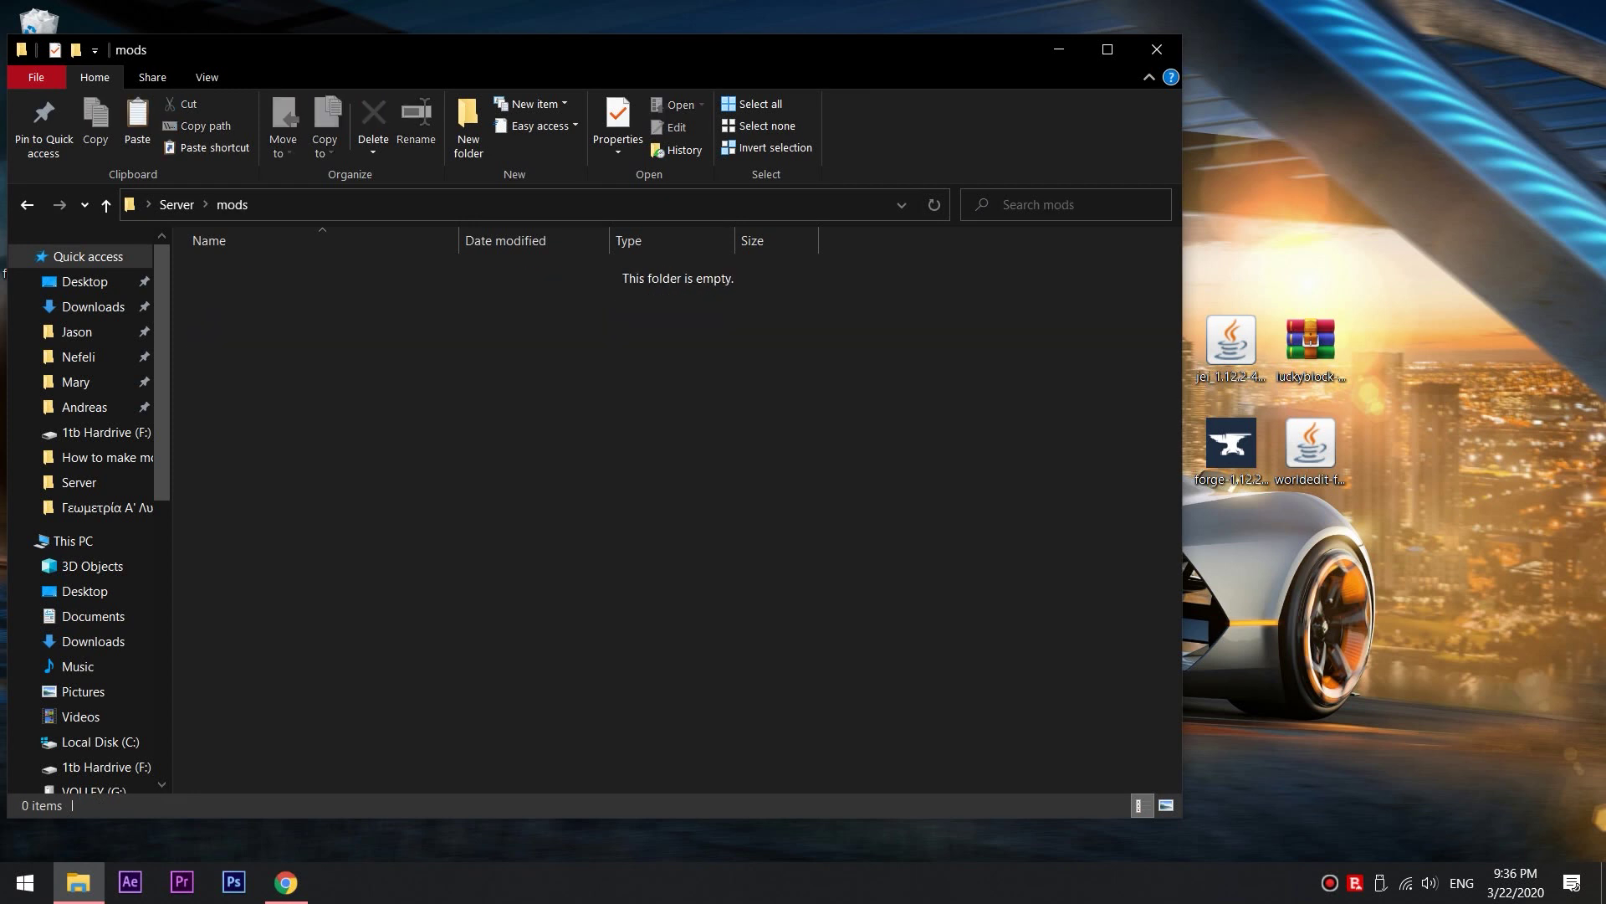
{"action": "key", "text": "ctrl+v"}
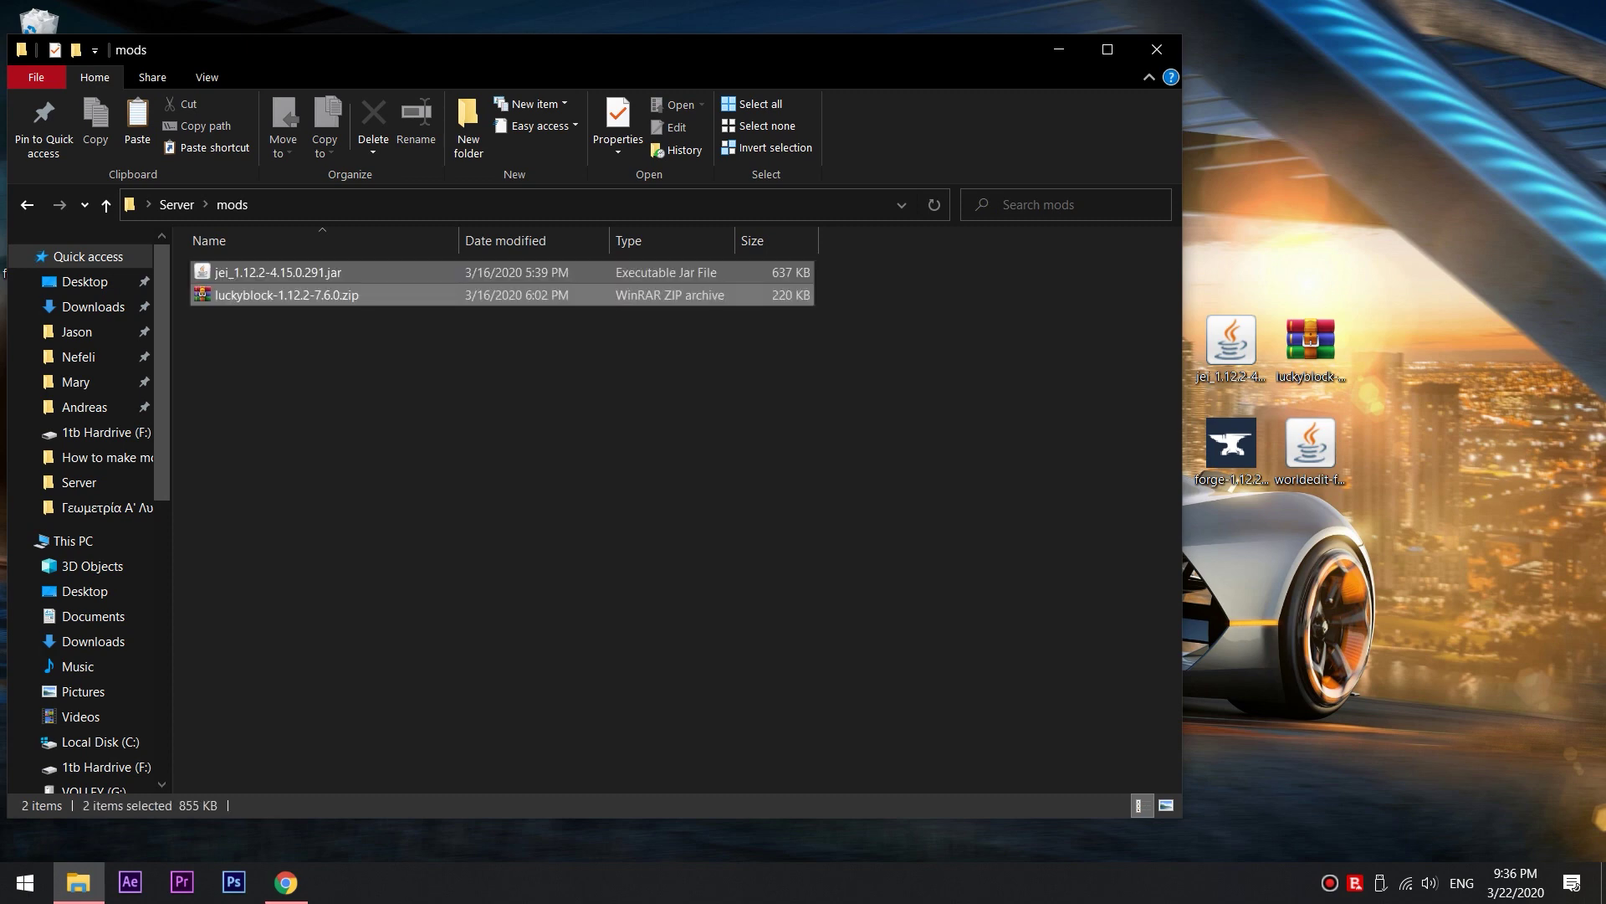
{"action": "key", "text": "alt+Up"}
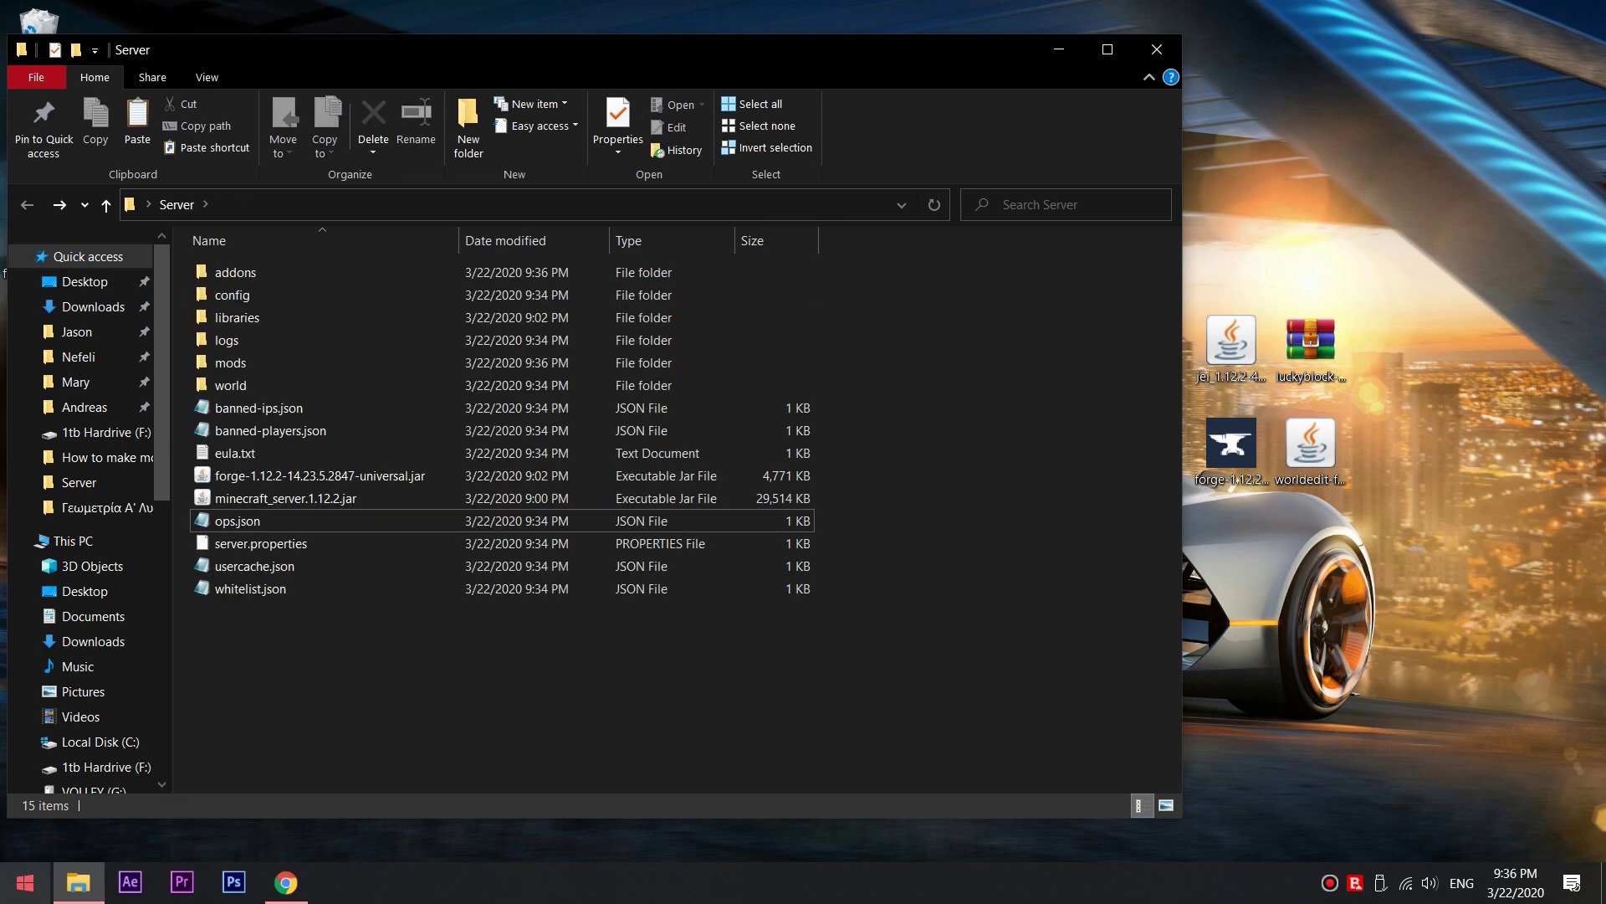
Open Notepad and write the launch command "java -Xmx1024M -Xms1024M -jar forge-1.12.2-14.23.5.2847-universal.jar nogui"
{"action": "key", "text": "super"}
{"action": "type", "text": "notepad"}
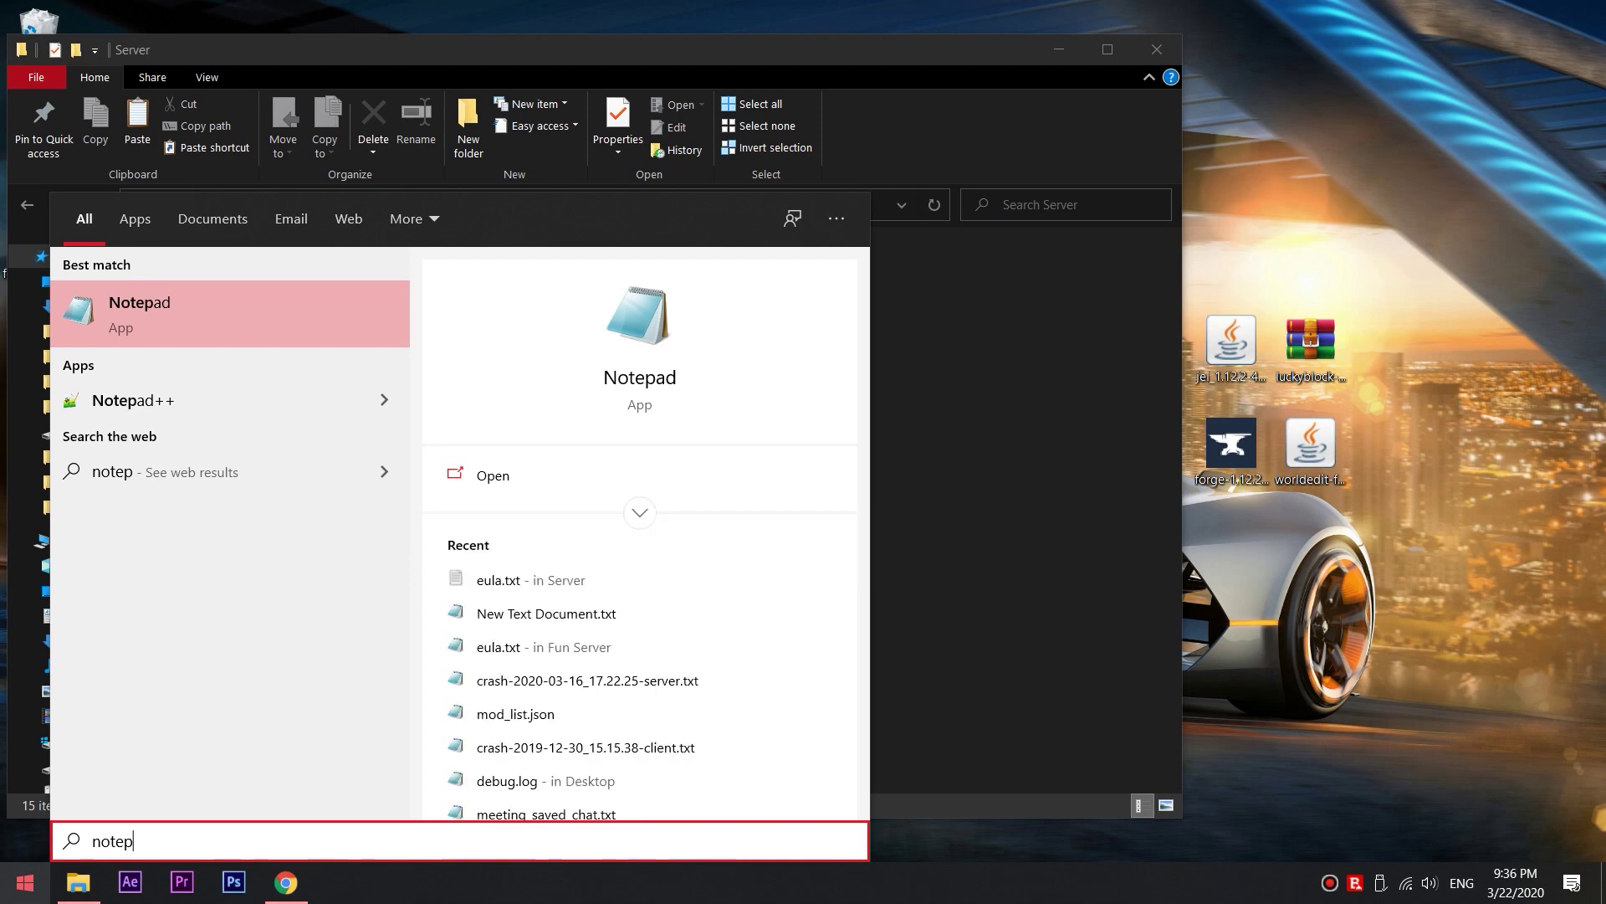
{"action": "key", "text": "Return"}
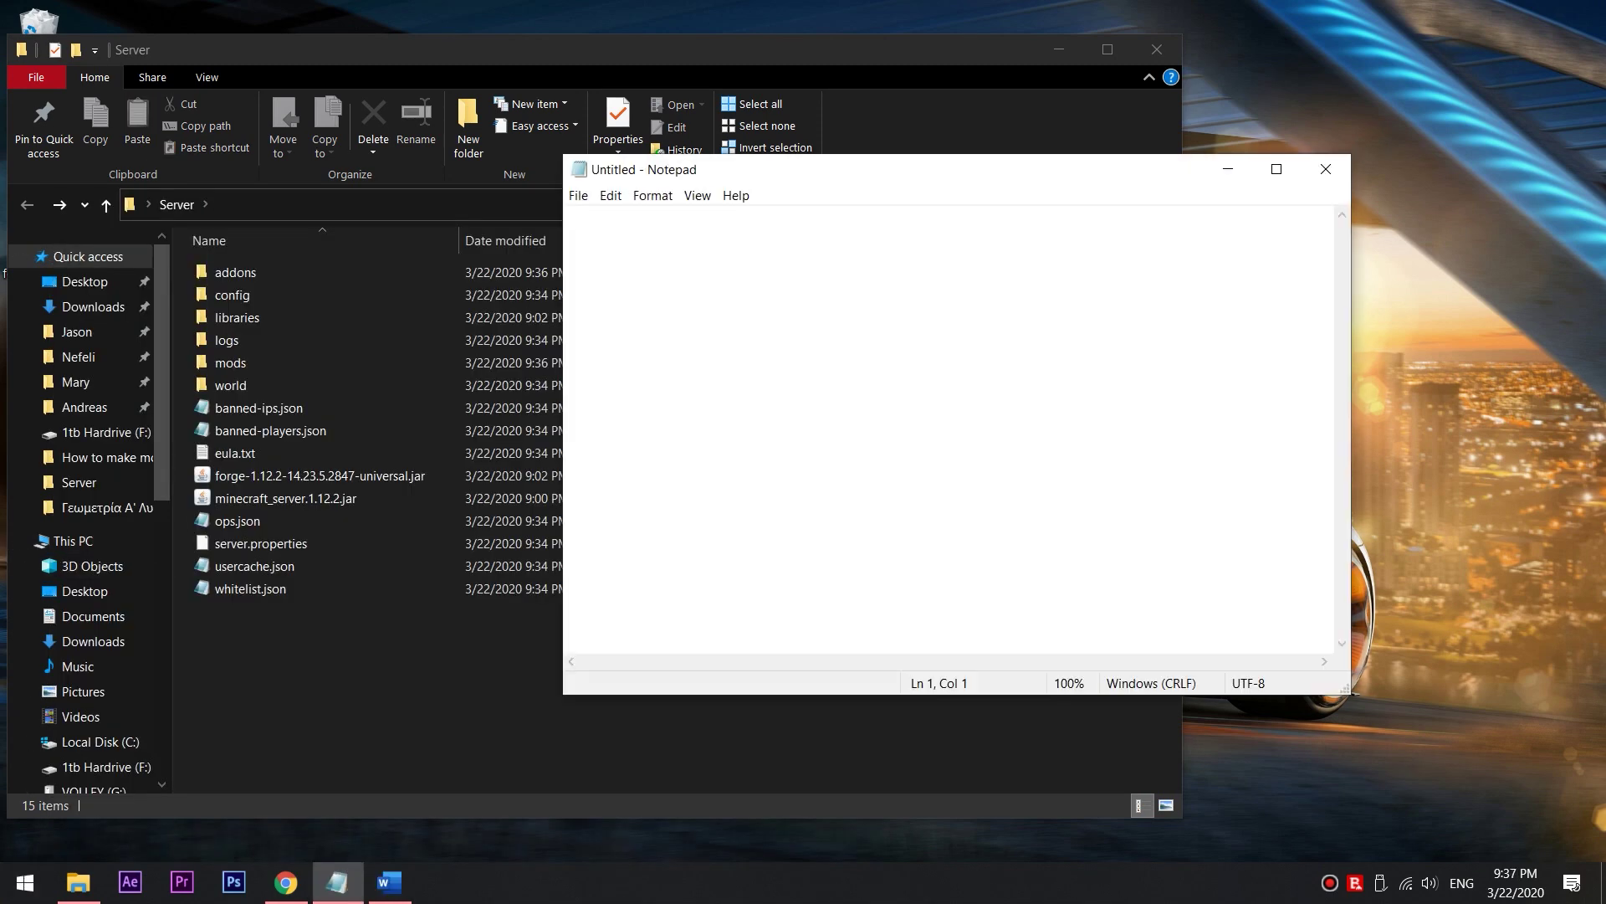
{"action": "type", "text": "java -Xmx1024M -Xms1024M -jar forge-1.12.2-14.23.5.2847-universal.jar nogui"}
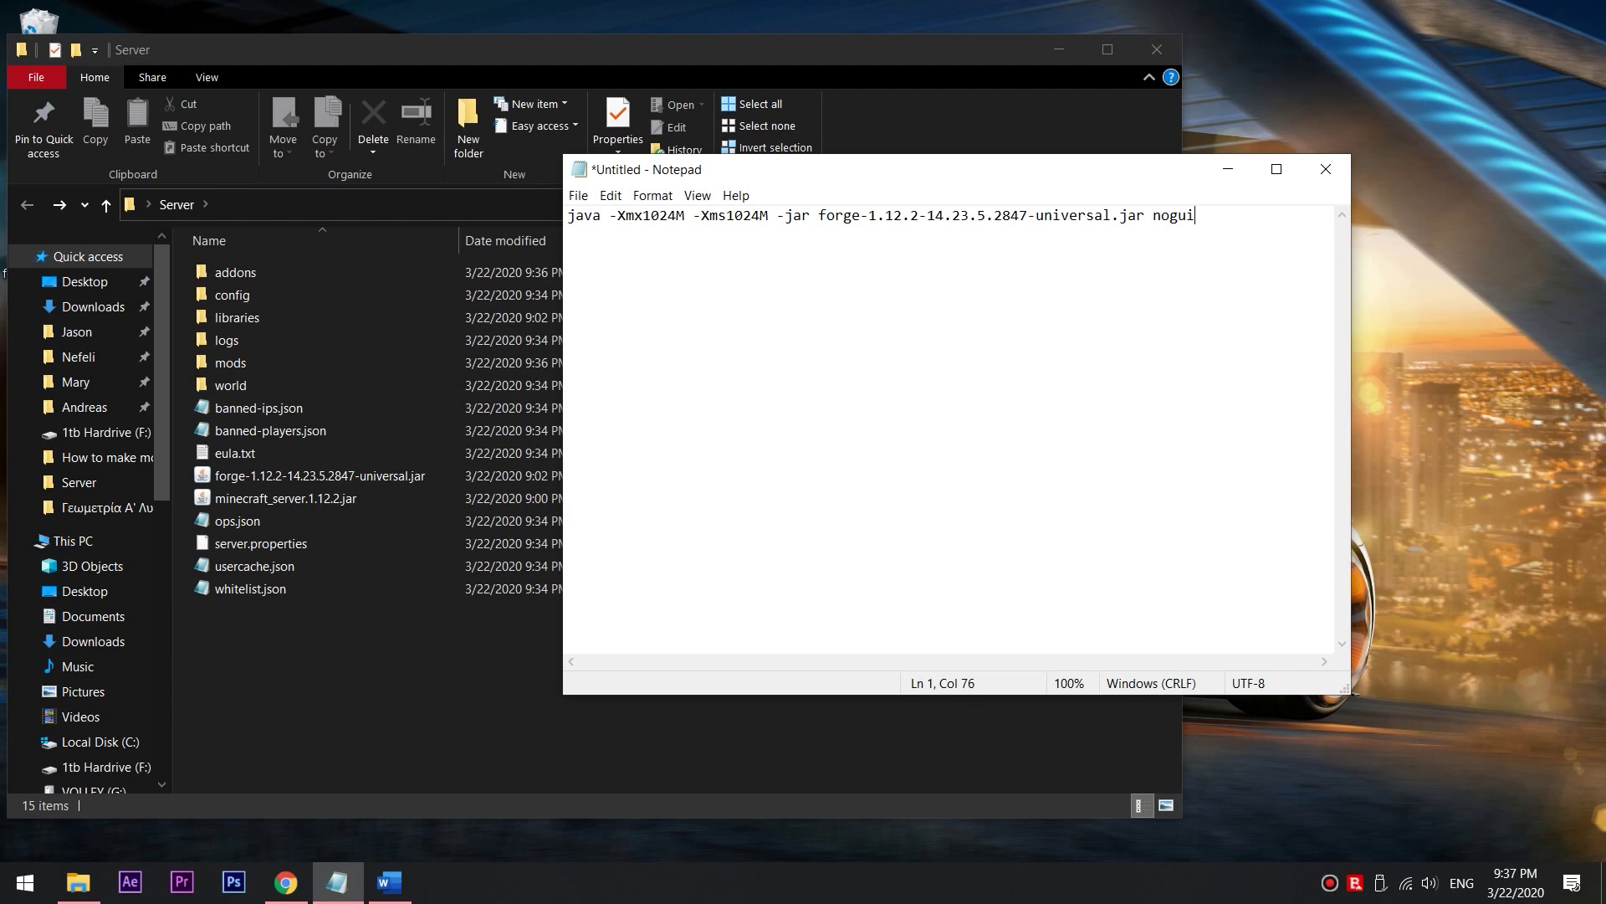
Save the launch command as Run.bat in the Server folder on the desktop
{"action": "key", "text": "ctrl+s"}
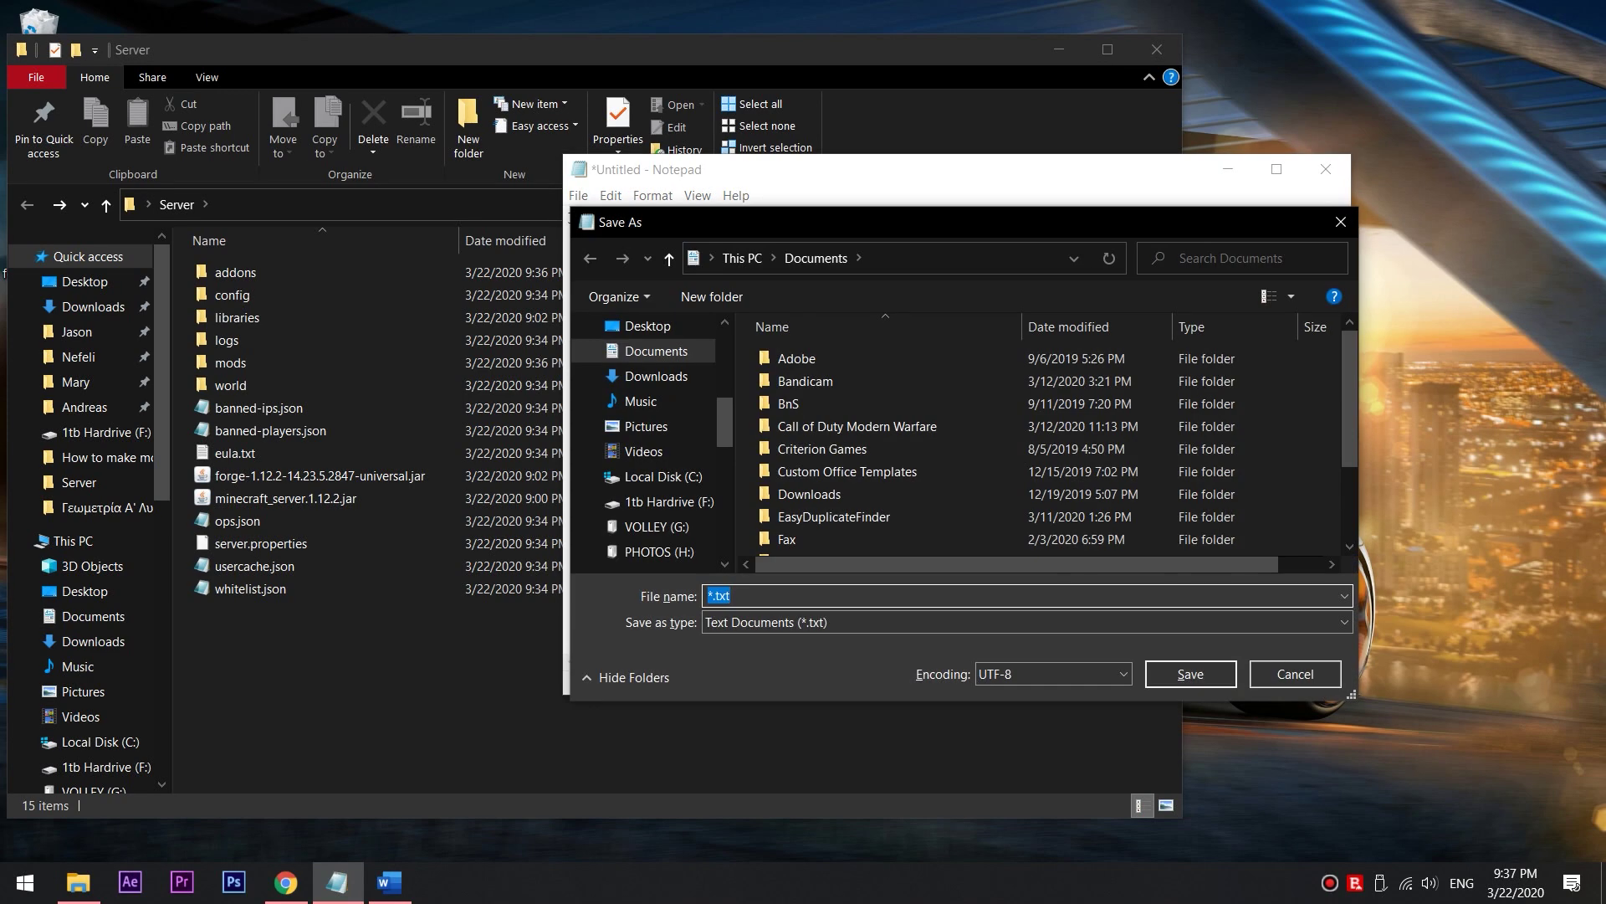
{"action": "key", "text": "Caps_Lock"}
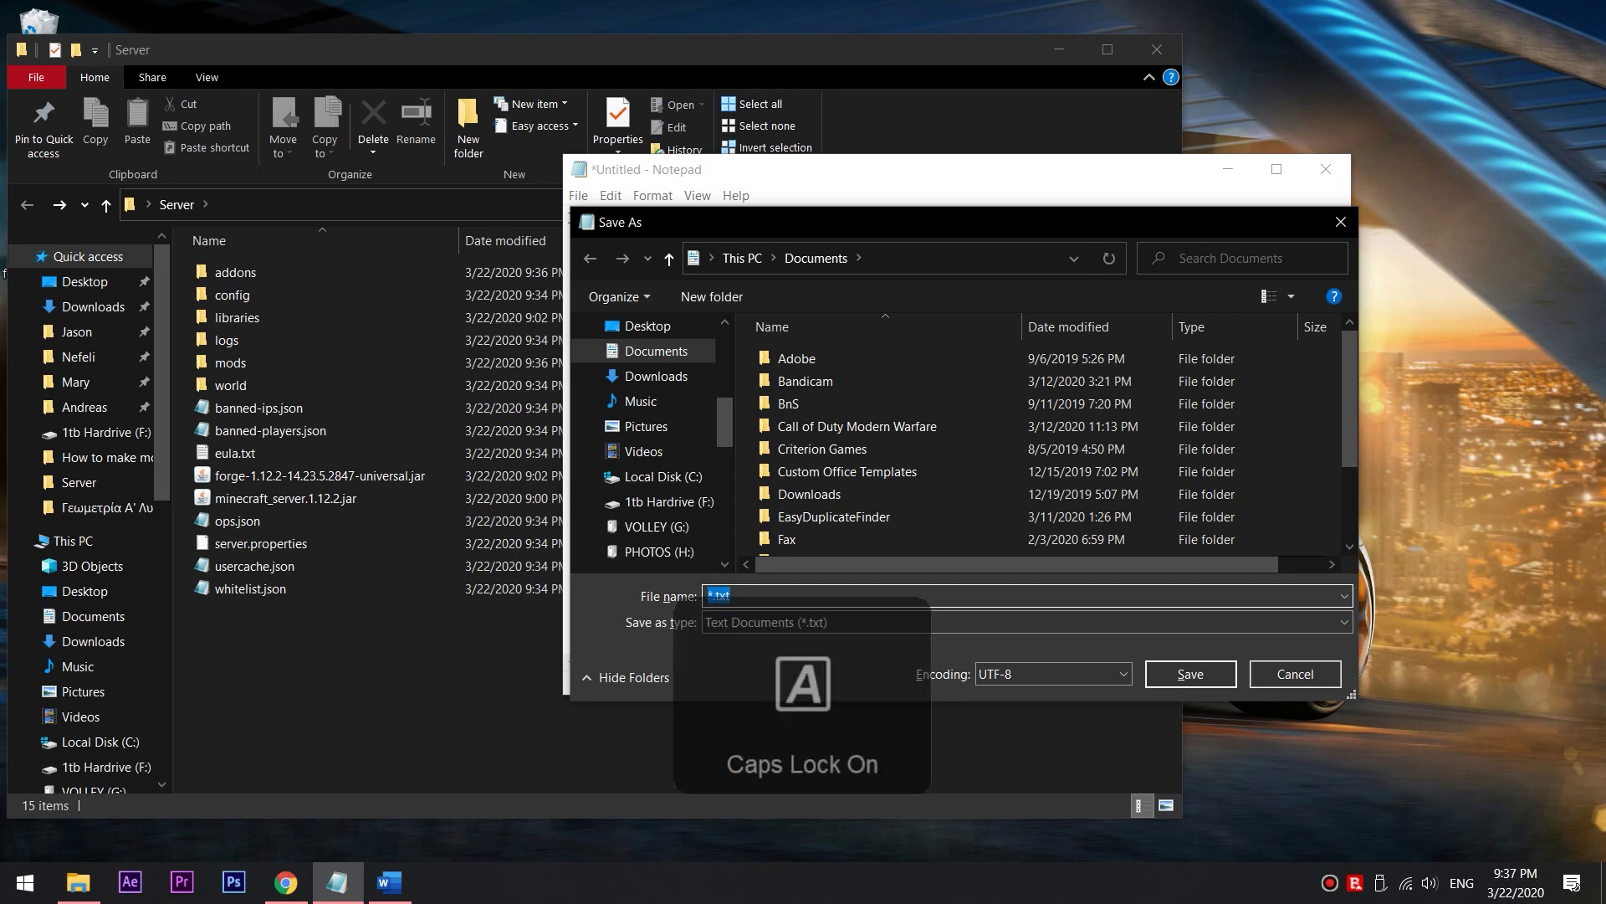
{"action": "type", "text": "R"}
{"action": "key", "text": "Caps_Lock"}
{"action": "type", "text": "un.bat"}
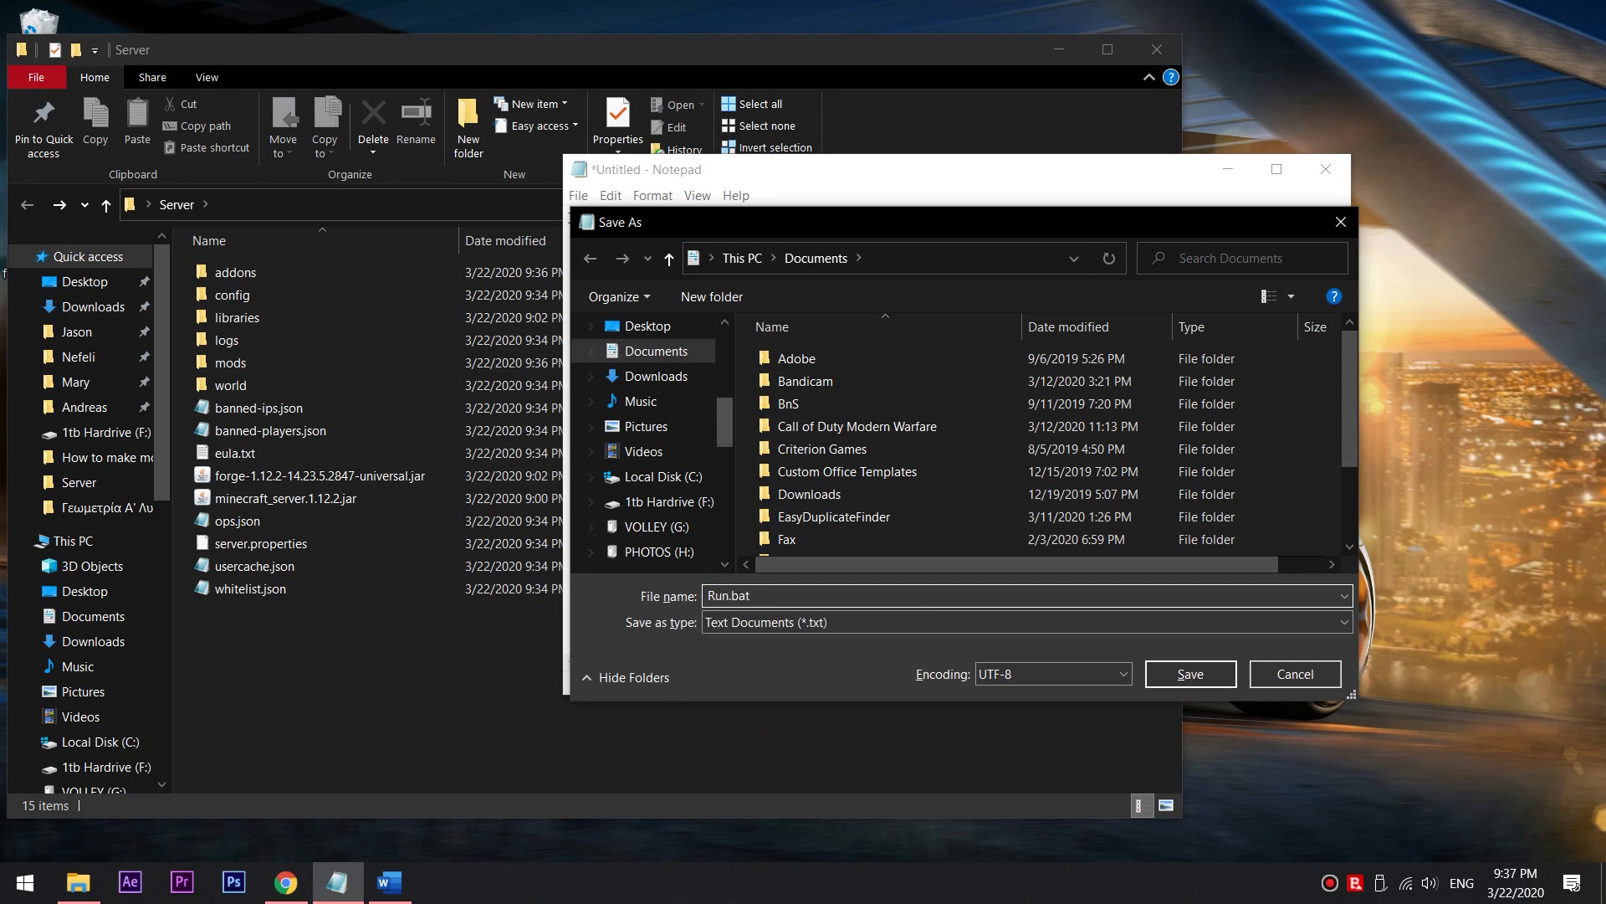
{"action": "scroll", "coordinate": [648, 427], "scroll_direction": "up", "scroll_amount": 3}
{"action": "left_click", "coordinate": [650, 559]}
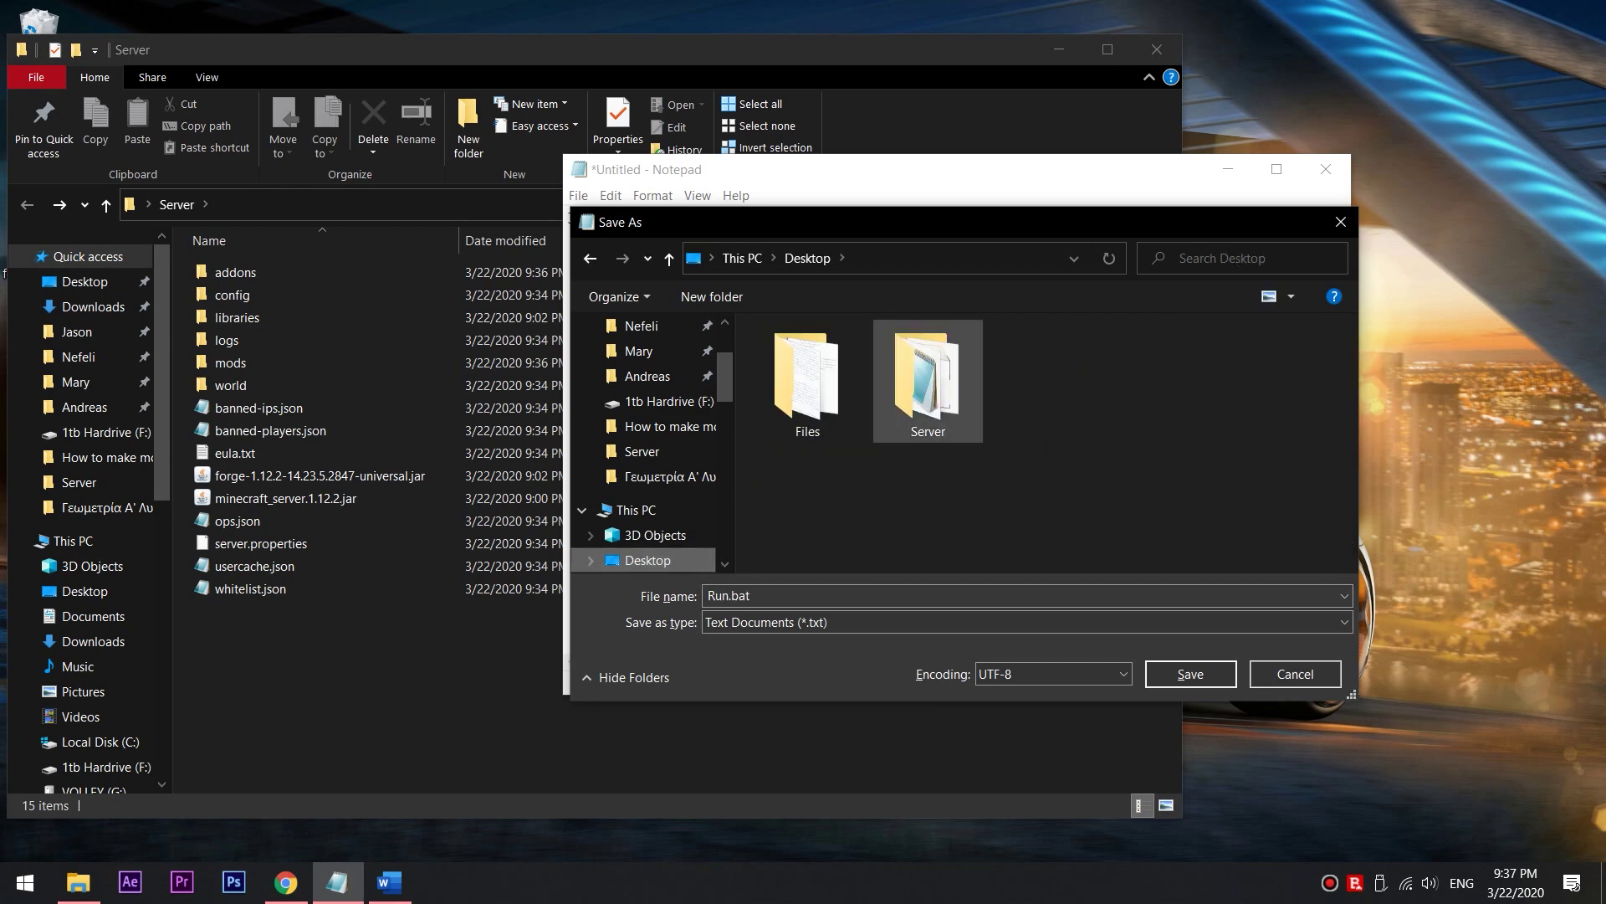
{"action": "double_click", "coordinate": [929, 378]}
{"action": "left_click", "coordinate": [1190, 673]}
Close Notepad and run Run.bat from the Server folder to start the modded server
{"action": "left_click", "coordinate": [301, 543]}
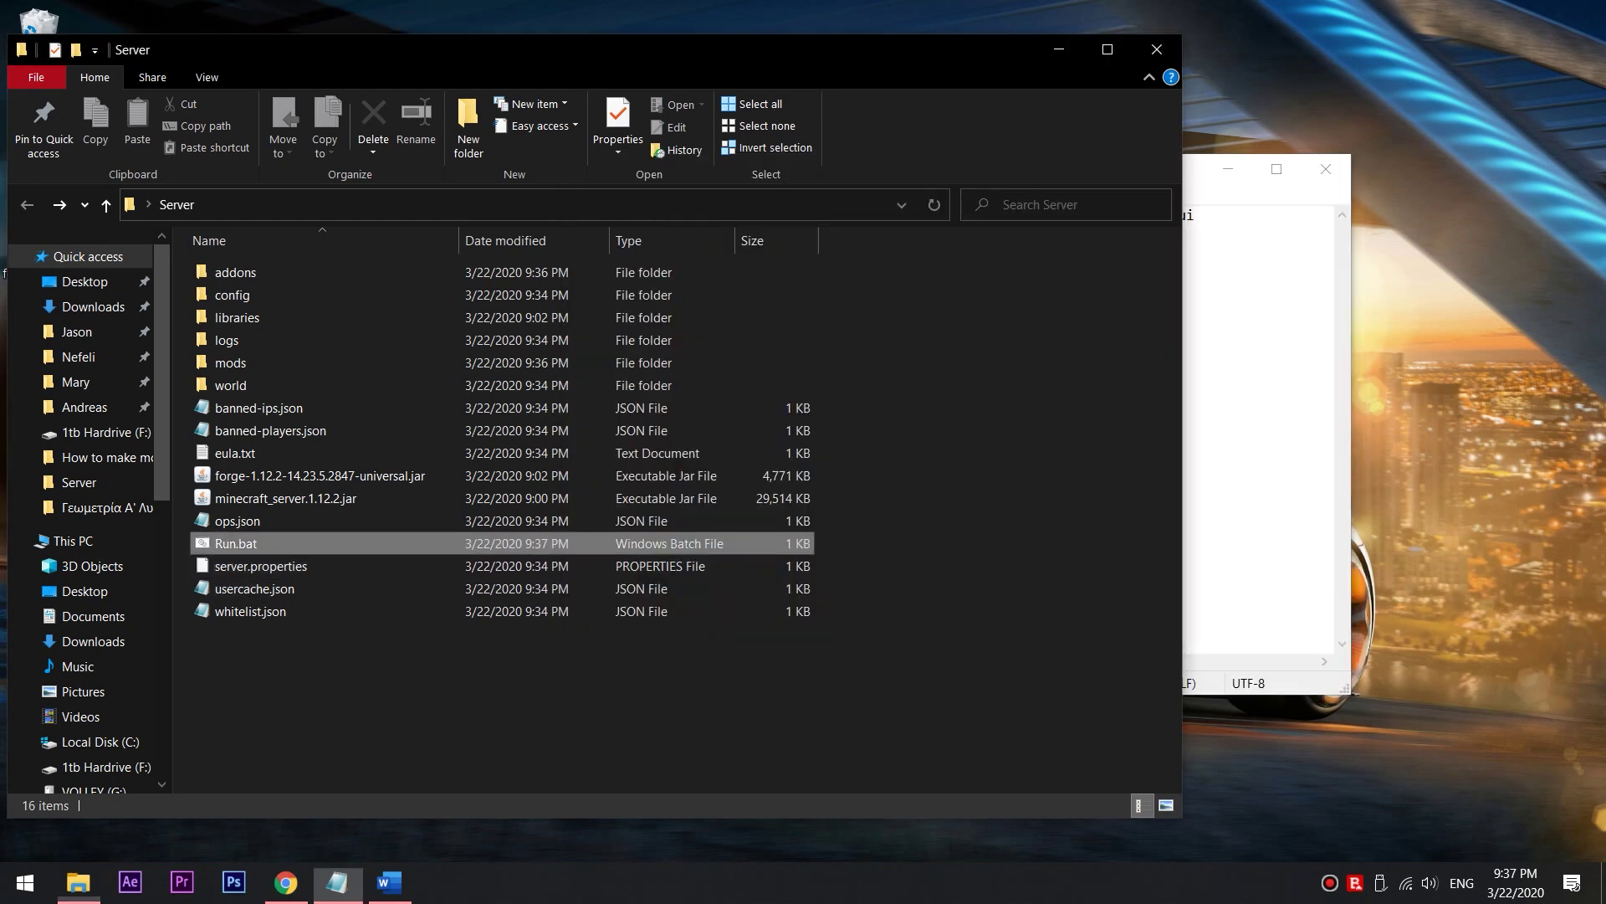
{"action": "left_click", "coordinate": [1325, 170]}
{"action": "key", "text": "Return"}
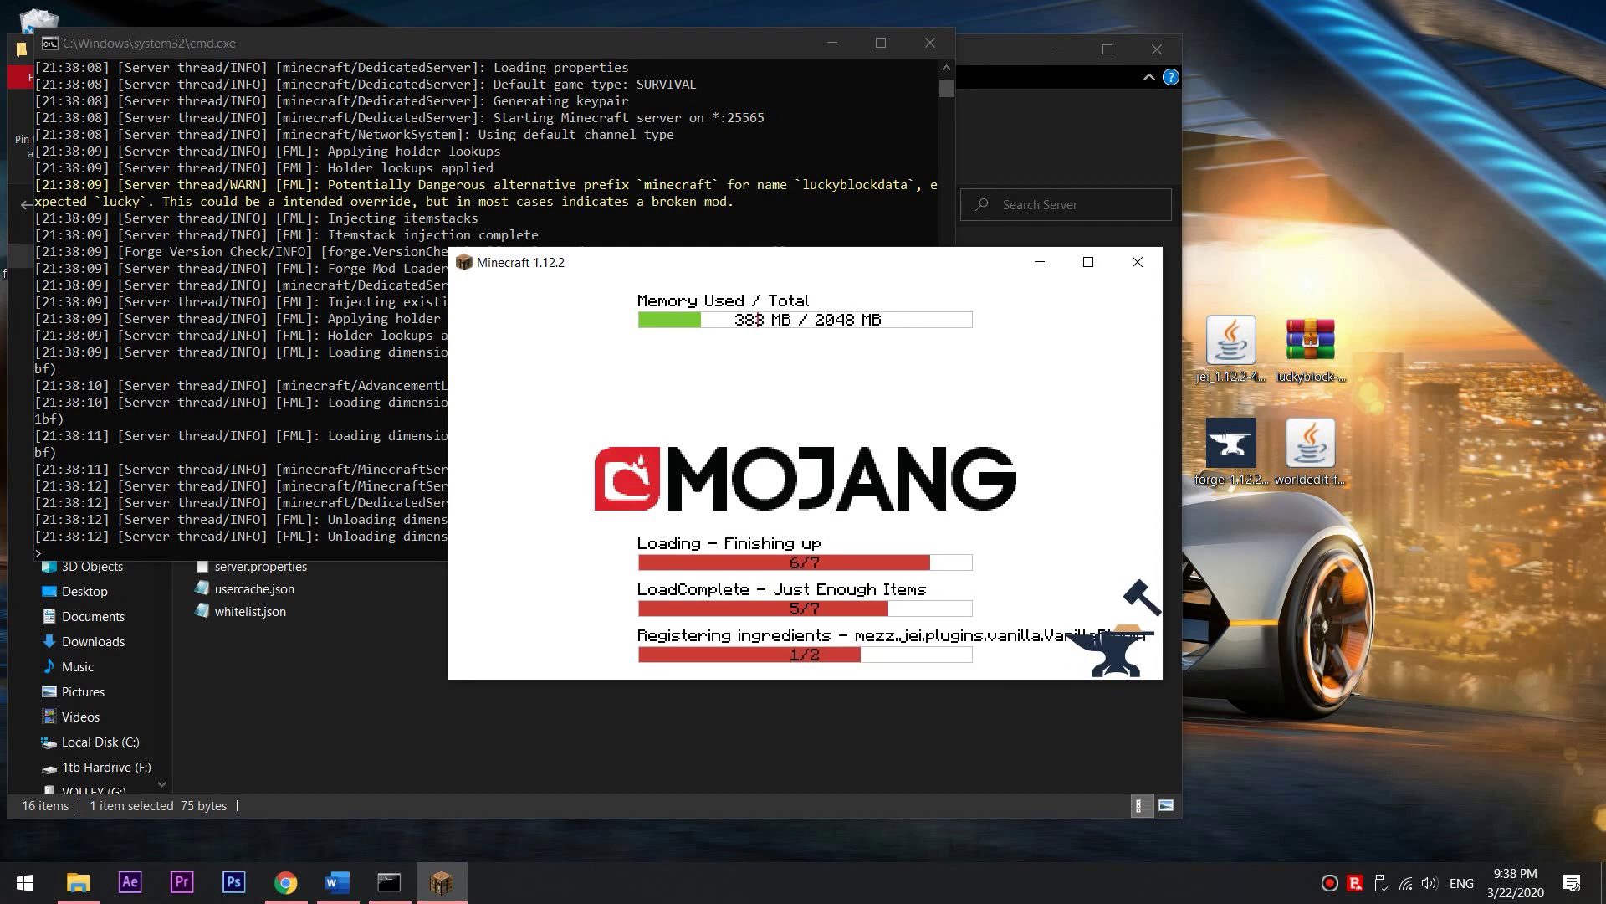
Join the server in Minecraft 1.12.2 and browse the JEI item list in the inventory to the Lucky Block items
{"action": "left_click", "coordinate": [804, 515]}
{"action": "left_click", "coordinate": [810, 606]}
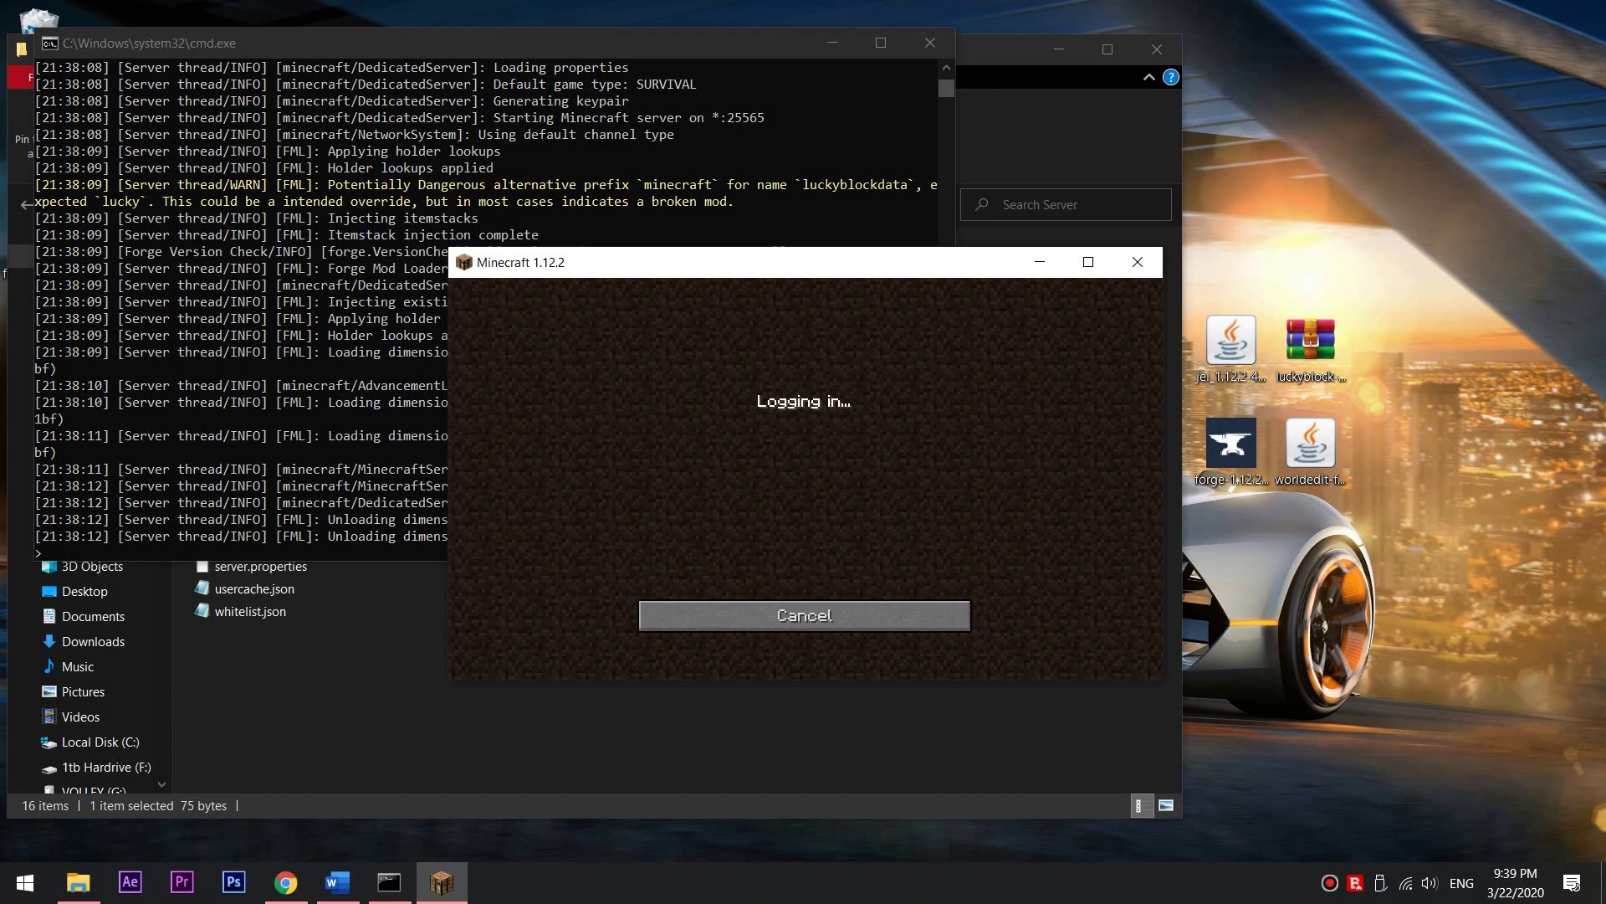
{"action": "key", "text": "e"}
{"action": "scroll", "coordinate": [1069, 477], "scroll_direction": "down", "scroll_amount": 6}
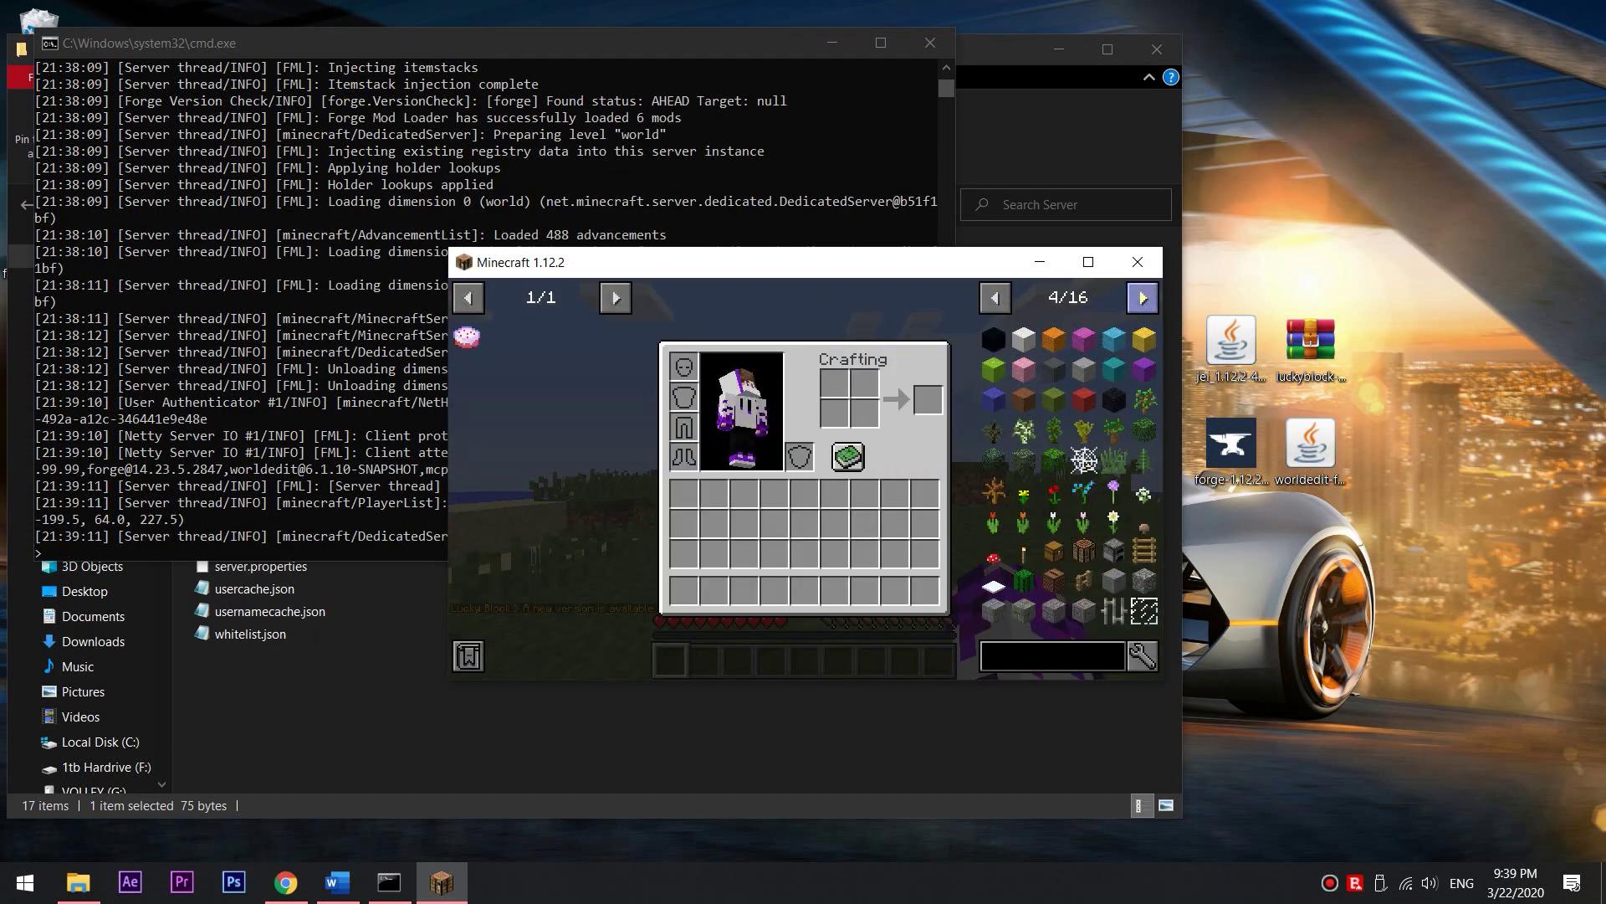
{"action": "scroll", "coordinate": [1069, 477], "scroll_direction": "down", "scroll_amount": 3}
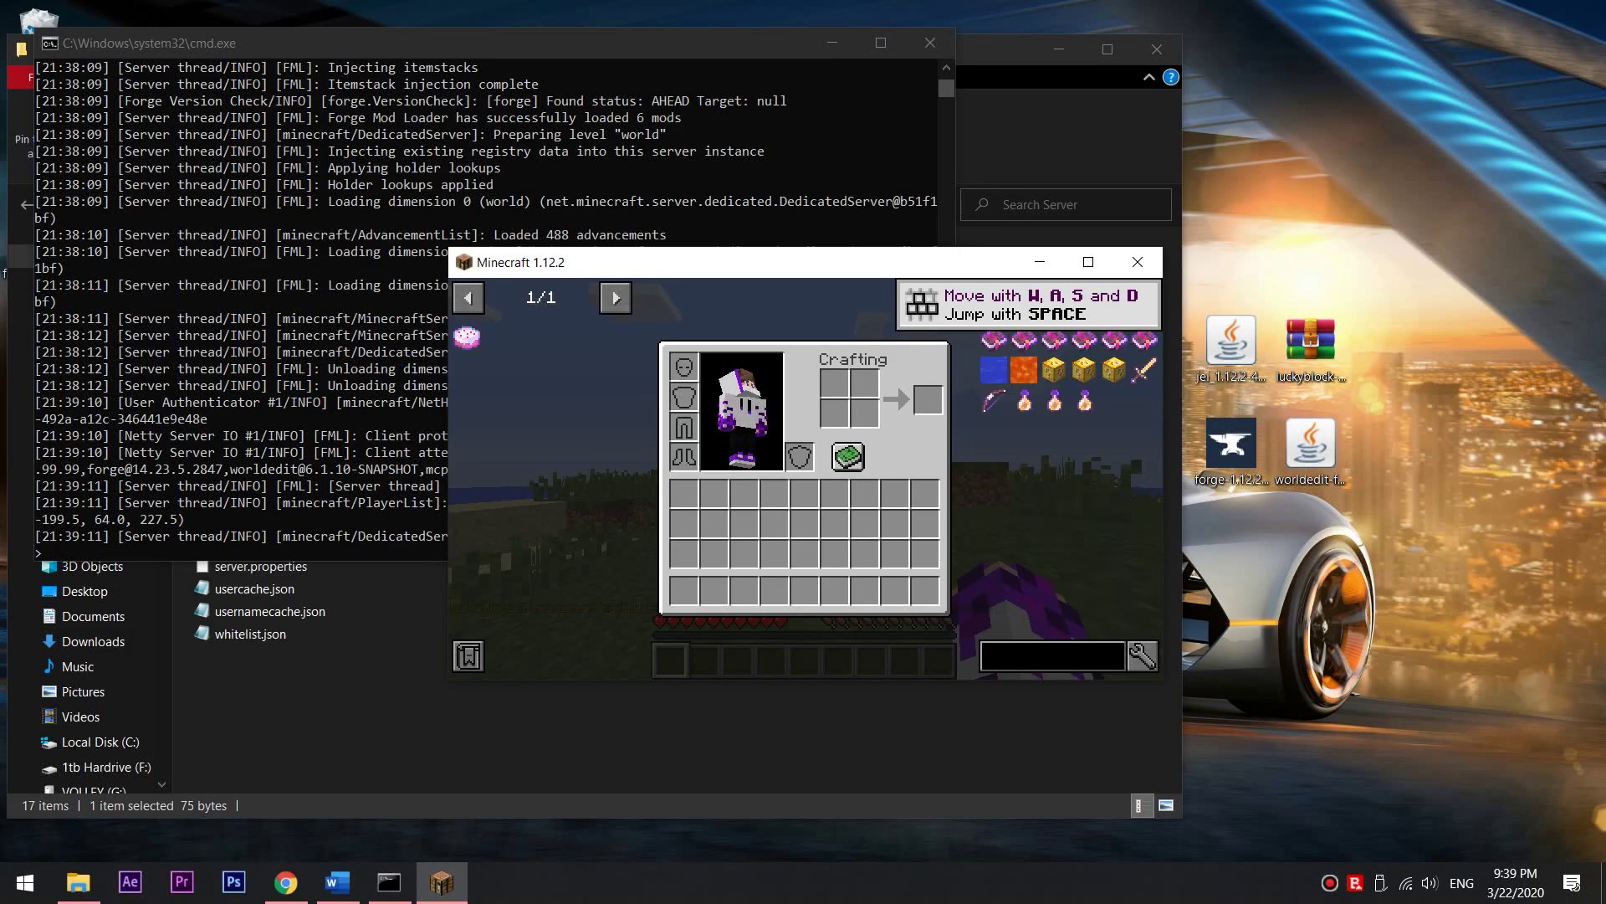